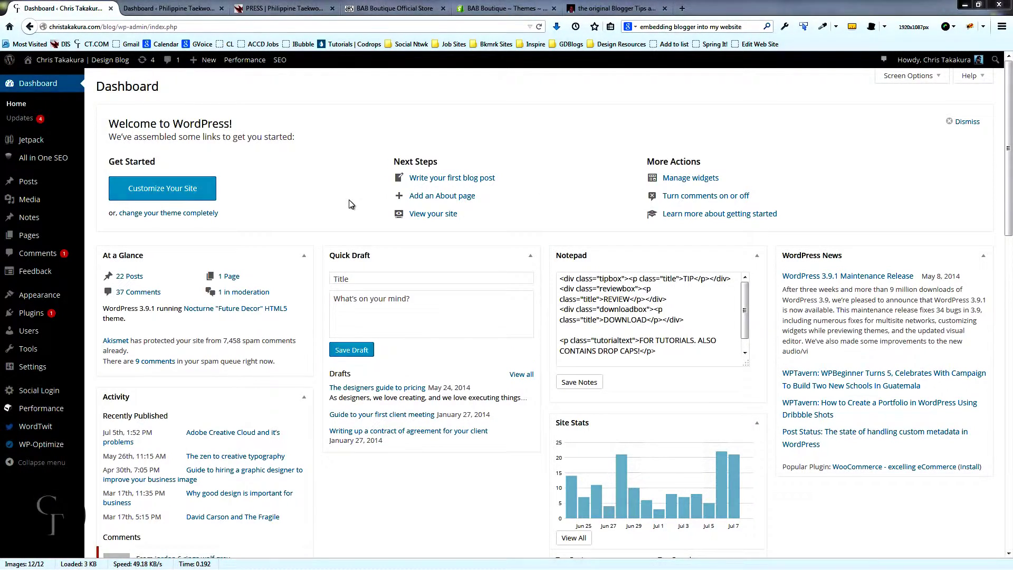
# Open the All in One SEO General Settings and look over the general, home page, keyword and title options
pyautogui.moveTo(28, 163)
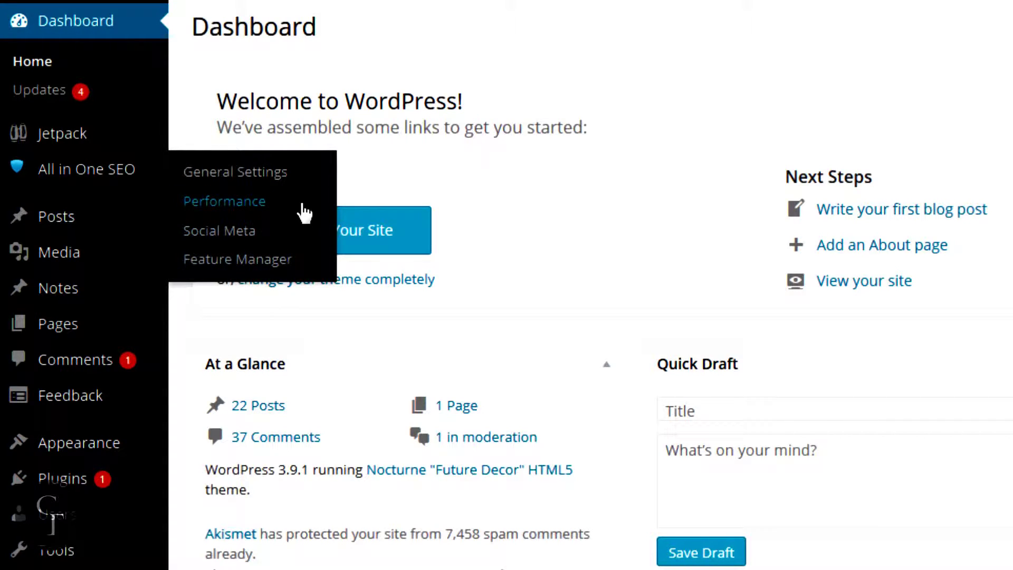
pyautogui.click(237, 173)
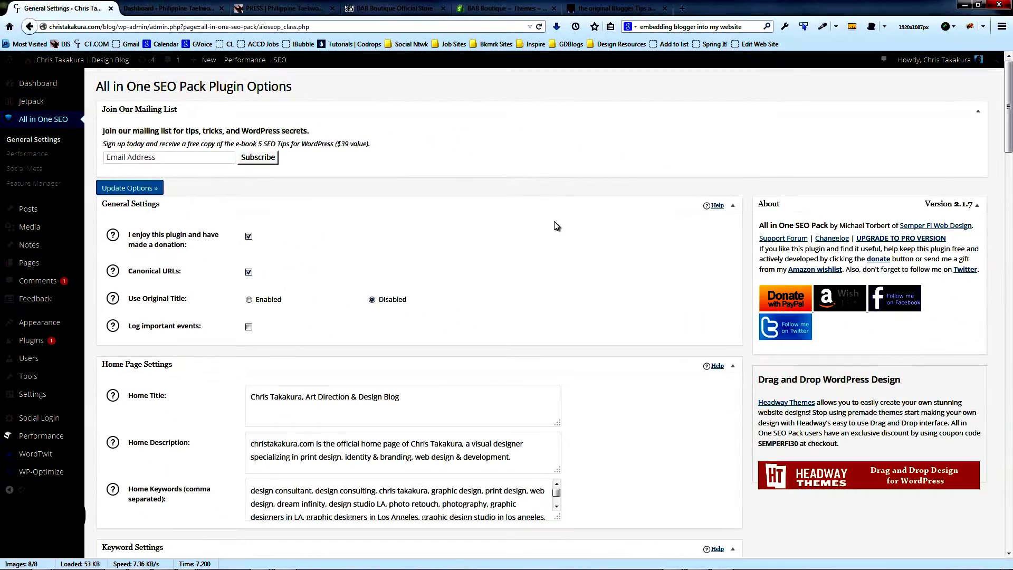
pyautogui.scroll(-3, 545, 227)
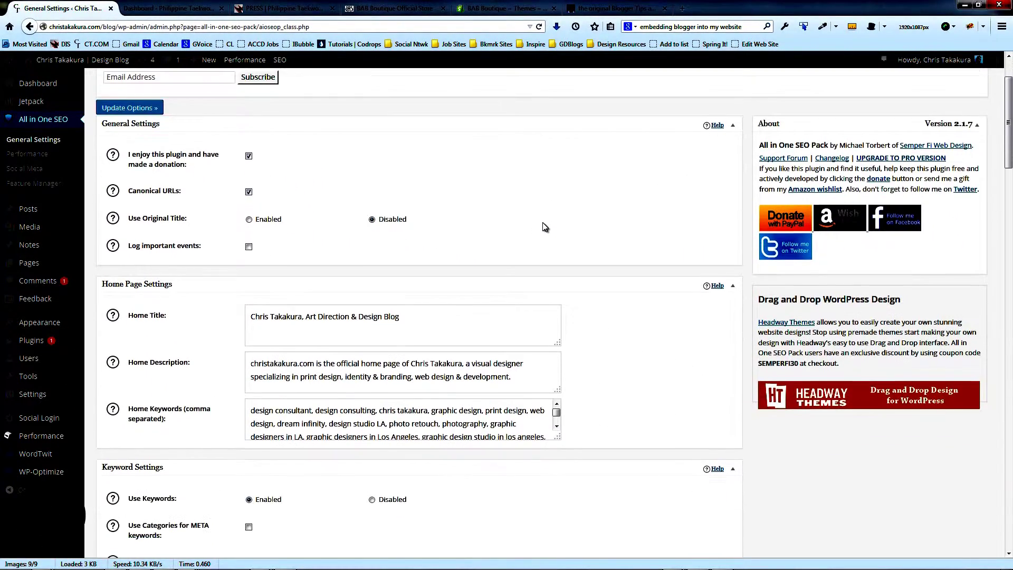
pyautogui.scroll(3, 545, 226)
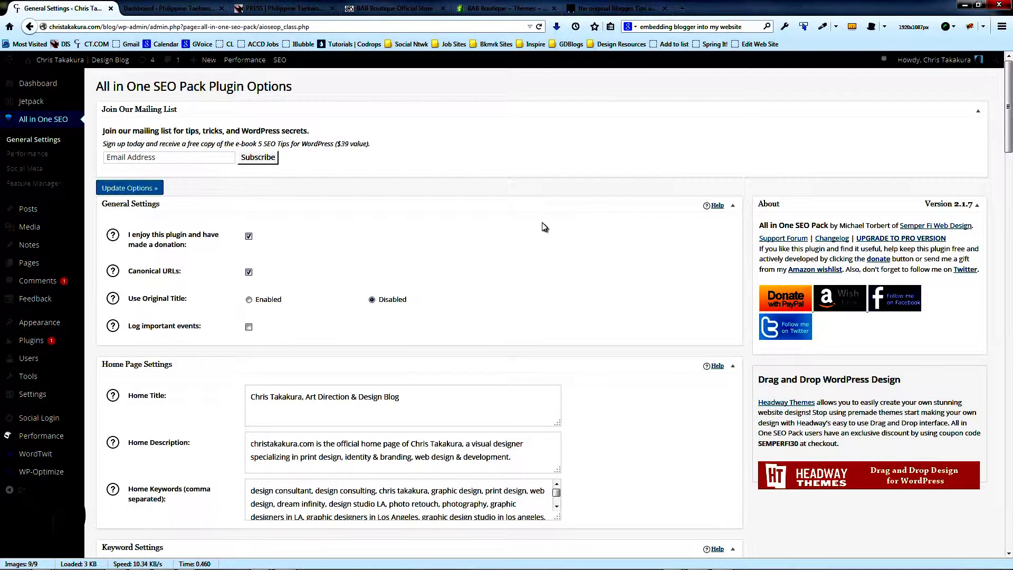
pyautogui.scroll(-3, 545, 227)
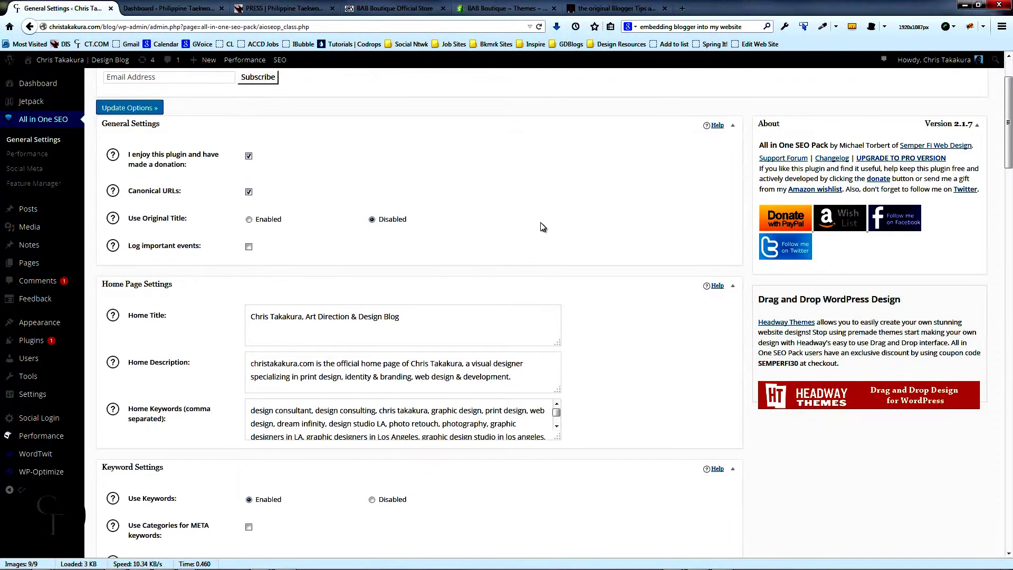
pyautogui.scroll(-3, 545, 227)
pyautogui.scroll(3, 543, 227)
pyautogui.scroll(-7, 391, 236)
pyautogui.scroll(2, 391, 236)
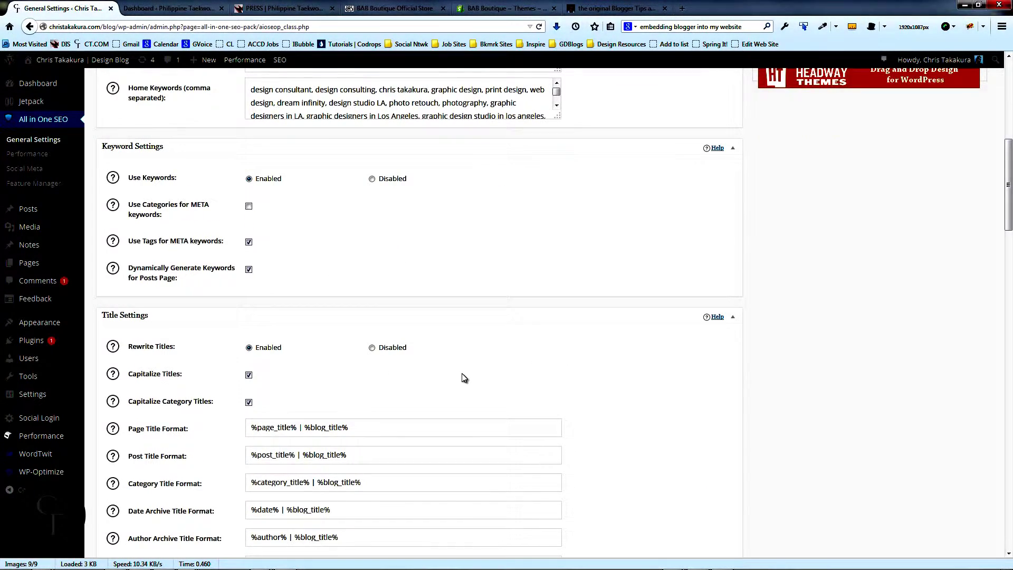
pyautogui.scroll(5, 463, 378)
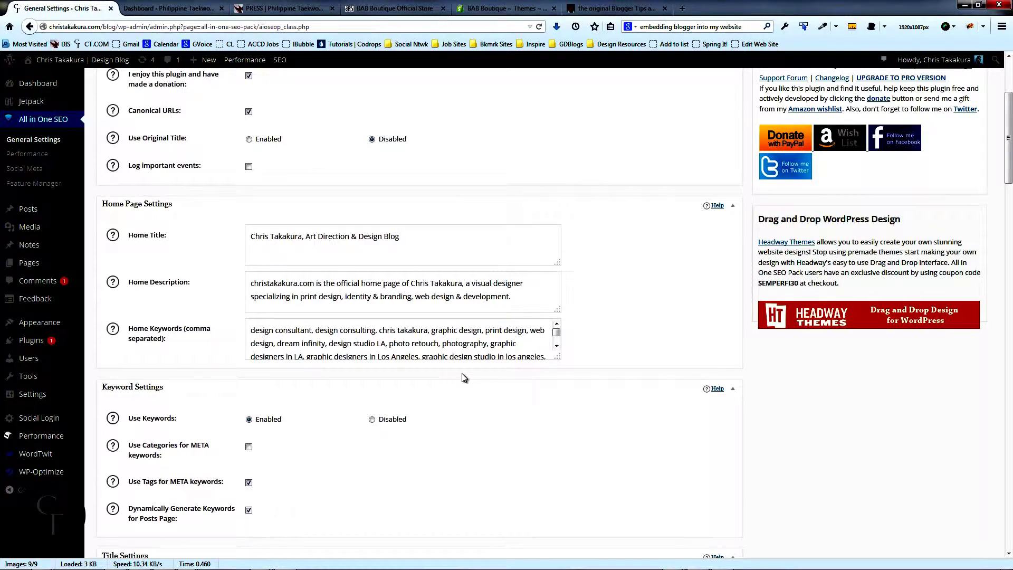
# Examine the Home Title text in the Home Page Settings by highlighting the whole title, leaving it unedited
pyautogui.click(420, 236)
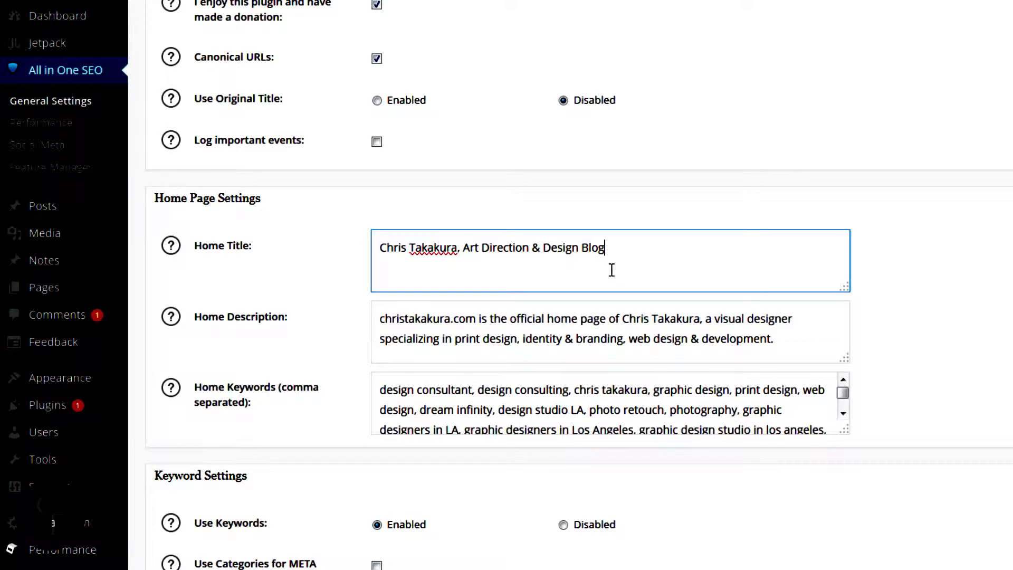
pyautogui.moveTo(624, 245); pyautogui.dragTo(338, 245)
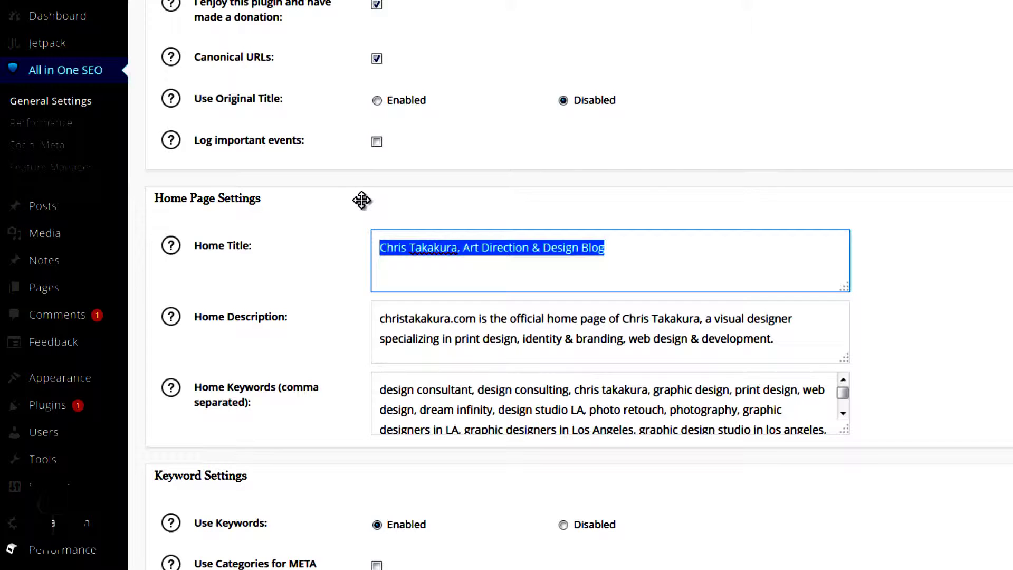
pyautogui.click(647, 241)
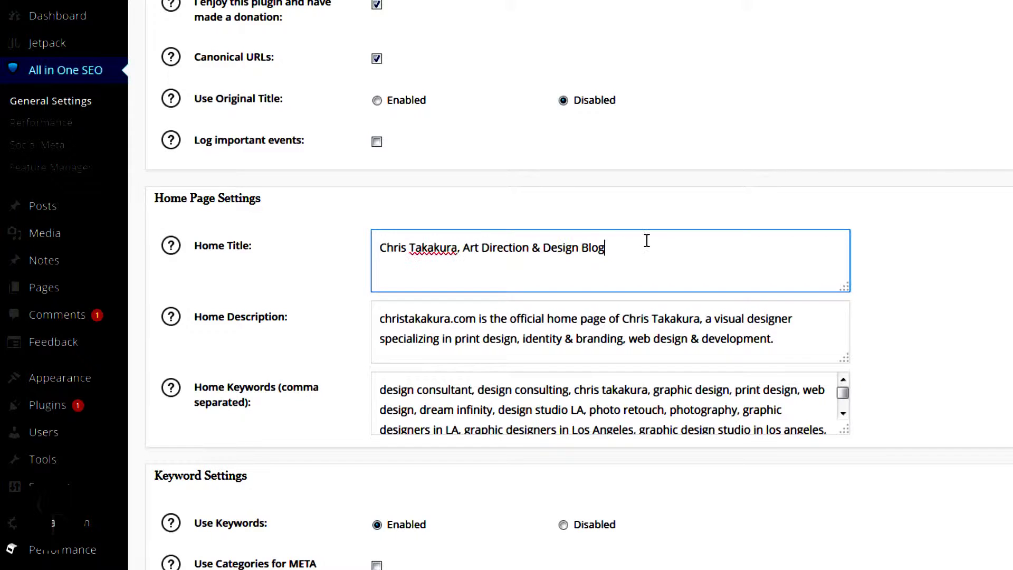
pyautogui.moveTo(640, 244); pyautogui.dragTo(374, 246)
pyautogui.click(648, 252)
pyautogui.moveTo(649, 252); pyautogui.dragTo(364, 244)
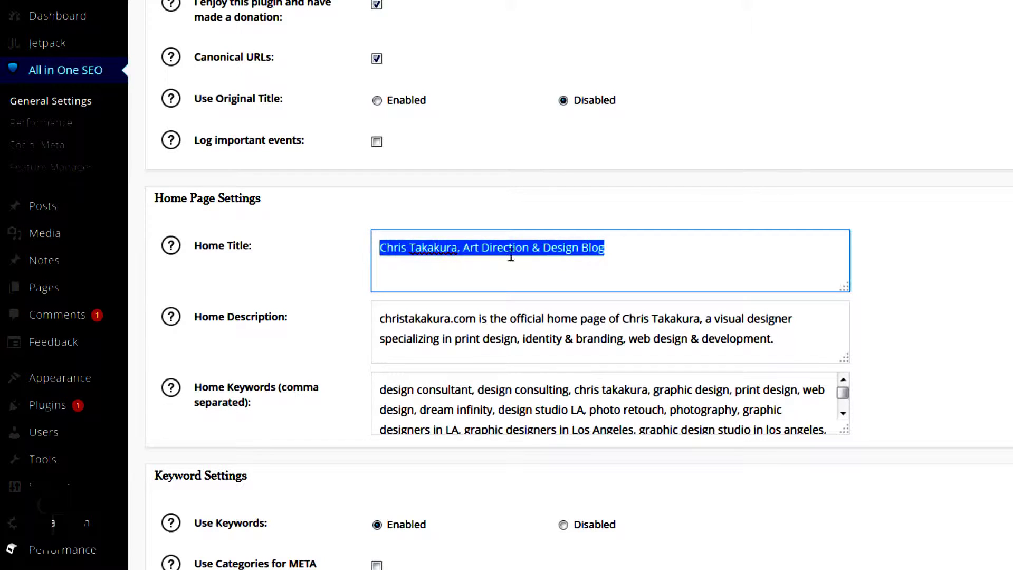
pyautogui.click(642, 247)
pyautogui.moveTo(642, 248); pyautogui.dragTo(370, 245)
pyautogui.click(631, 242)
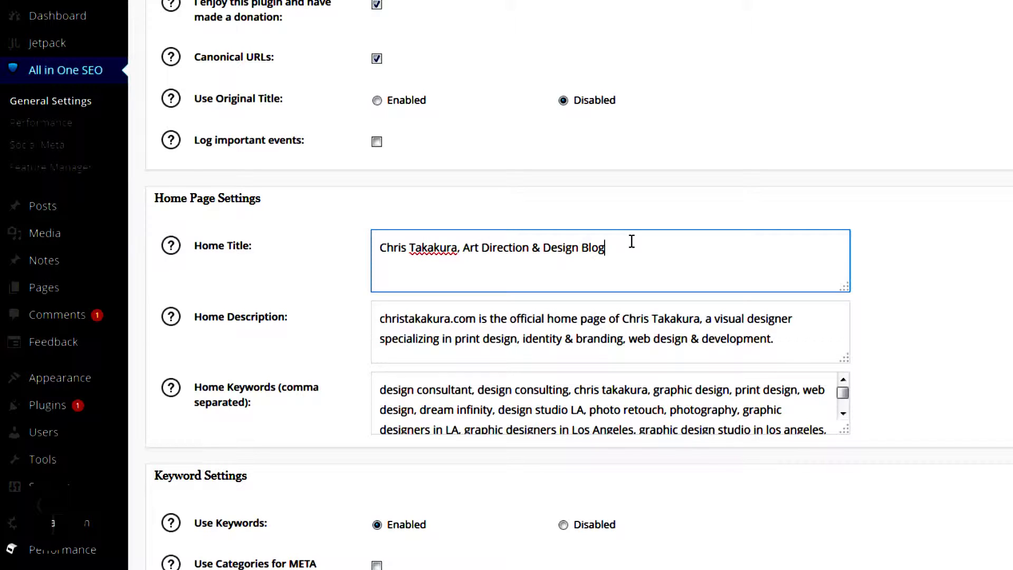
pyautogui.moveTo(613, 242); pyautogui.dragTo(353, 241)
pyautogui.click(692, 251)
# Examine the Home Description text and show the help explanation for that setting
pyautogui.click(799, 340)
pyautogui.moveTo(799, 341); pyautogui.dragTo(378, 319)
pyautogui.click(377, 319)
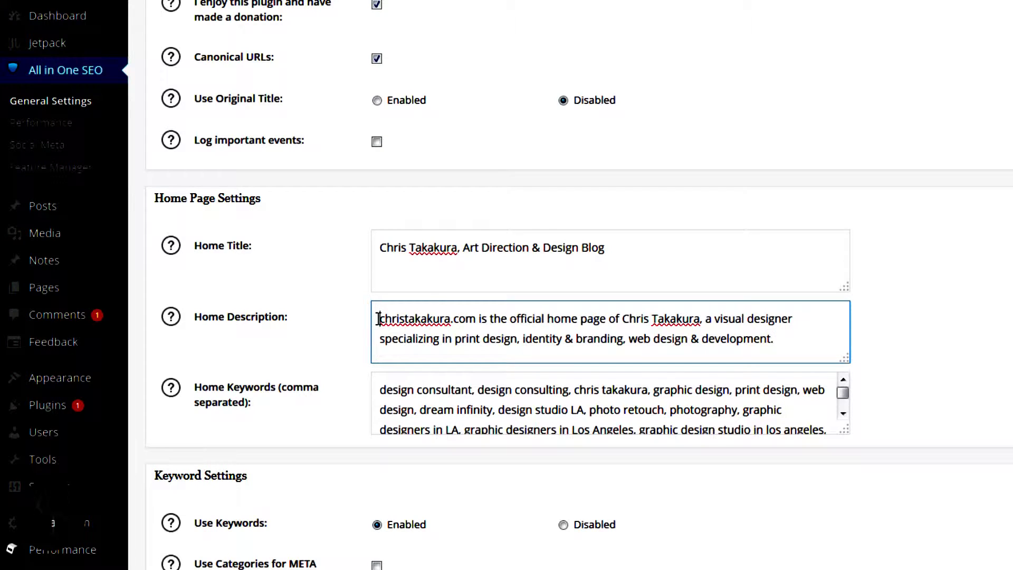
pyautogui.click(172, 323)
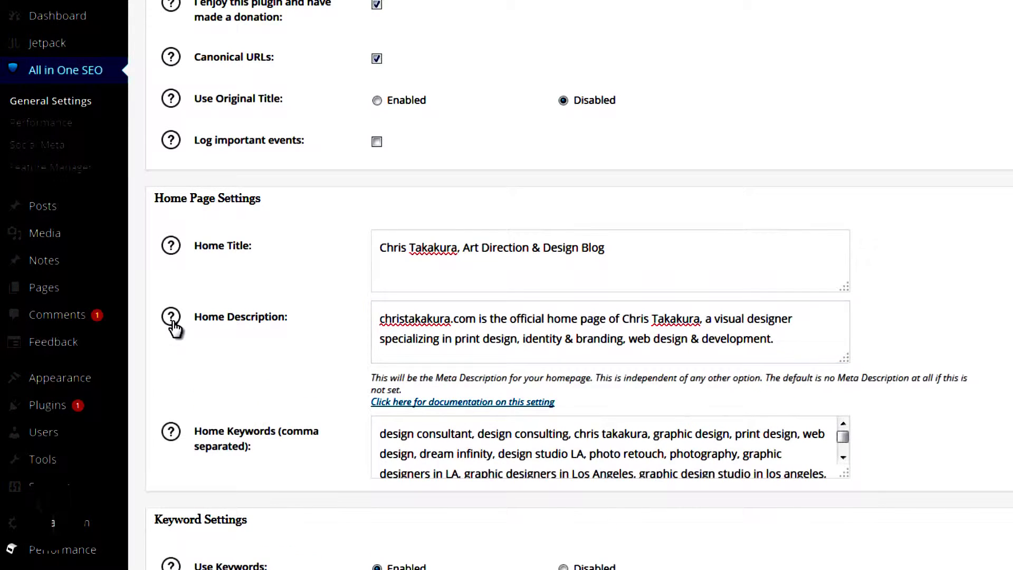
pyautogui.click(438, 325)
pyautogui.click(778, 343)
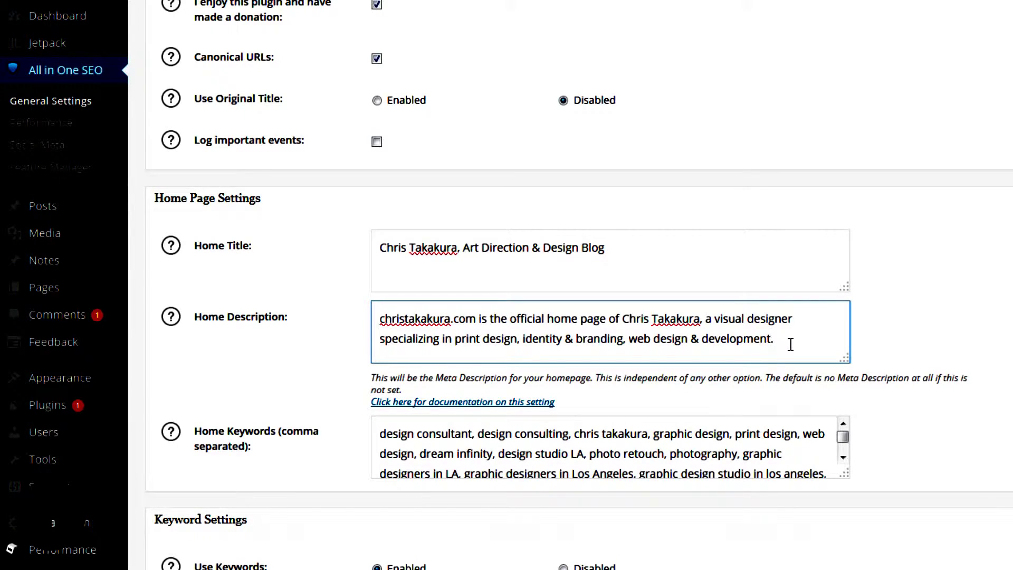
pyautogui.moveTo(789, 341); pyautogui.dragTo(380, 319)
pyautogui.click(821, 347)
pyautogui.click(380, 319)
pyautogui.click(793, 339)
# Enlarge the Home Keywords text box and read through its comma-separated keywords
pyautogui.moveTo(846, 475); pyautogui.dragTo(847, 534)
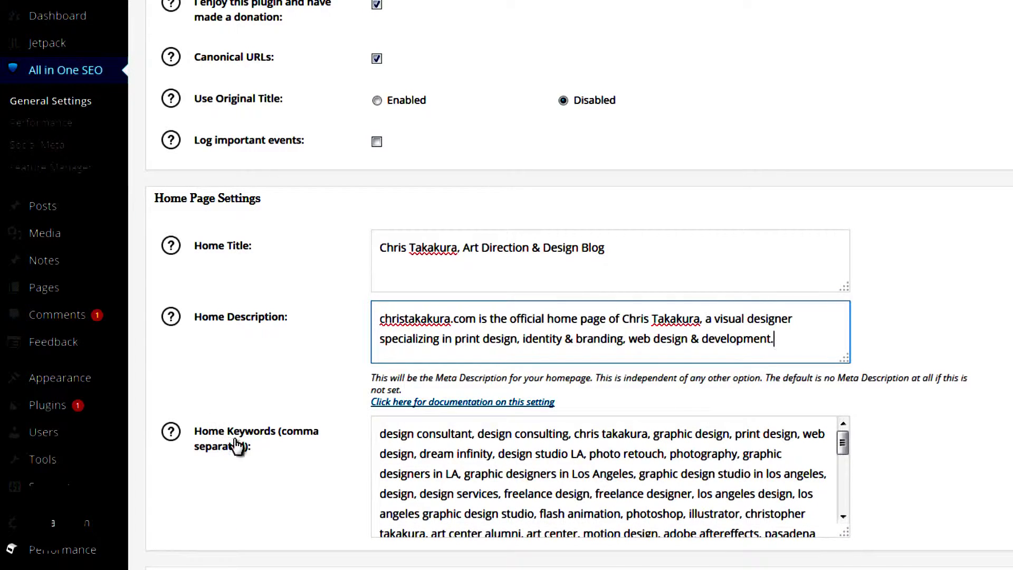
pyautogui.click(480, 455)
pyautogui.moveTo(379, 433); pyautogui.dragTo(681, 472)
pyautogui.click(681, 472)
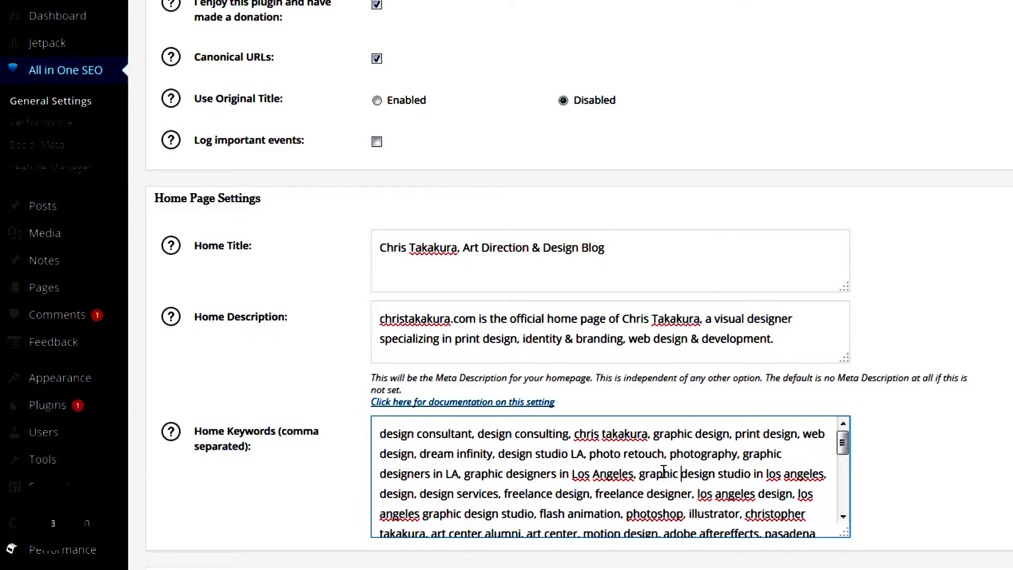
pyautogui.click(382, 434)
pyautogui.moveTo(618, 433); pyautogui.dragTo(671, 466)
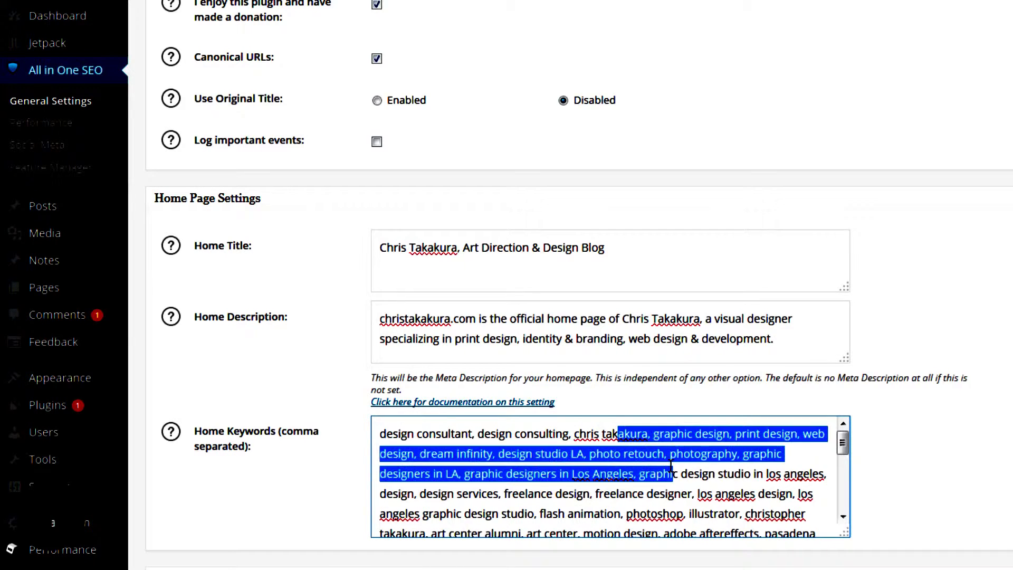
pyautogui.click(675, 467)
pyautogui.moveTo(842, 441)
pyautogui.mouseDown()
pyautogui.moveTo(846, 516)
pyautogui.moveTo(846, 455)
pyautogui.mouseUp()
pyautogui.click(513, 447)
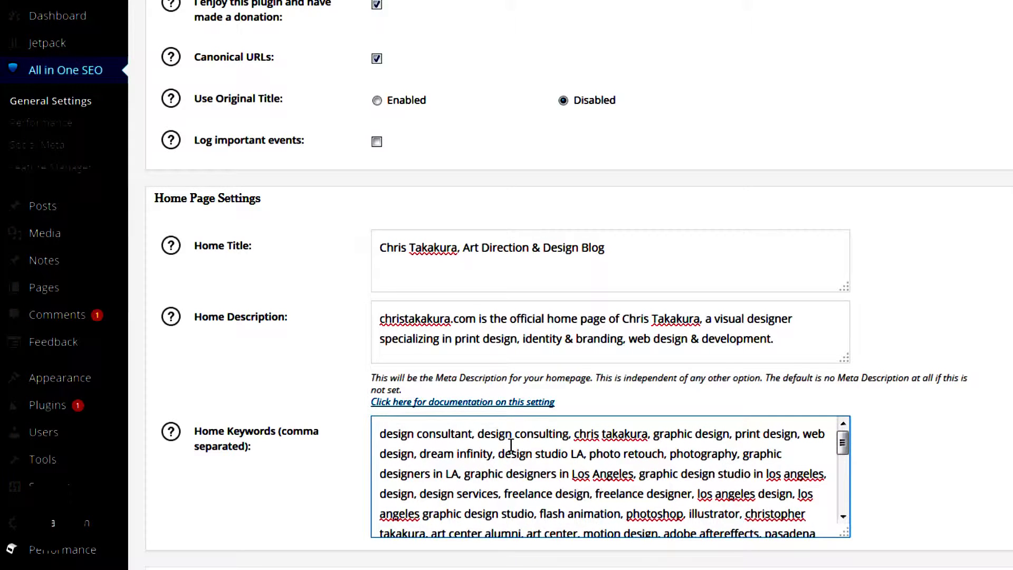
pyautogui.scroll(-2, 516, 445)
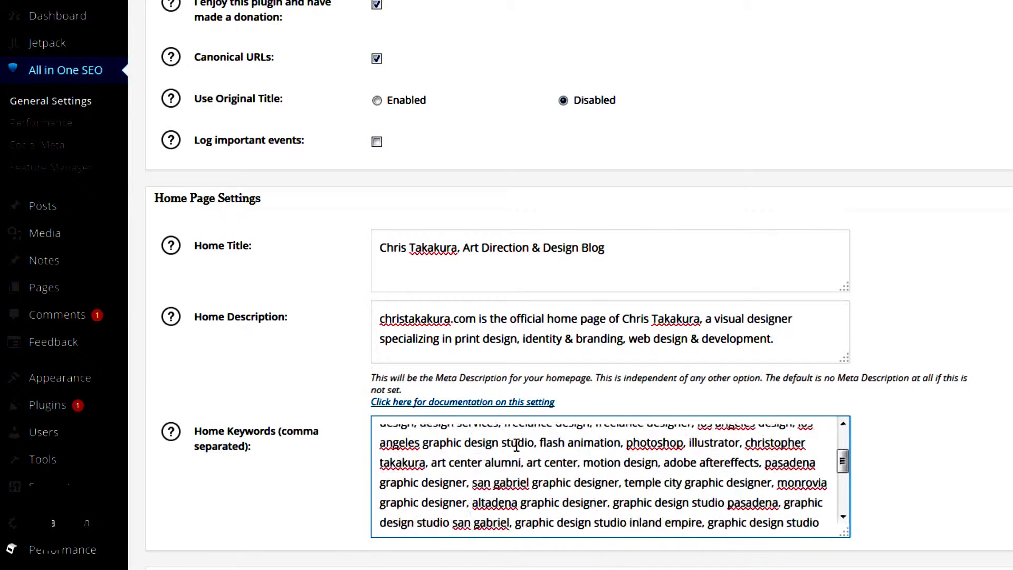
# Open the list of all posts and look through their titles, categories and tags
pyautogui.scroll(6, 522, 446)
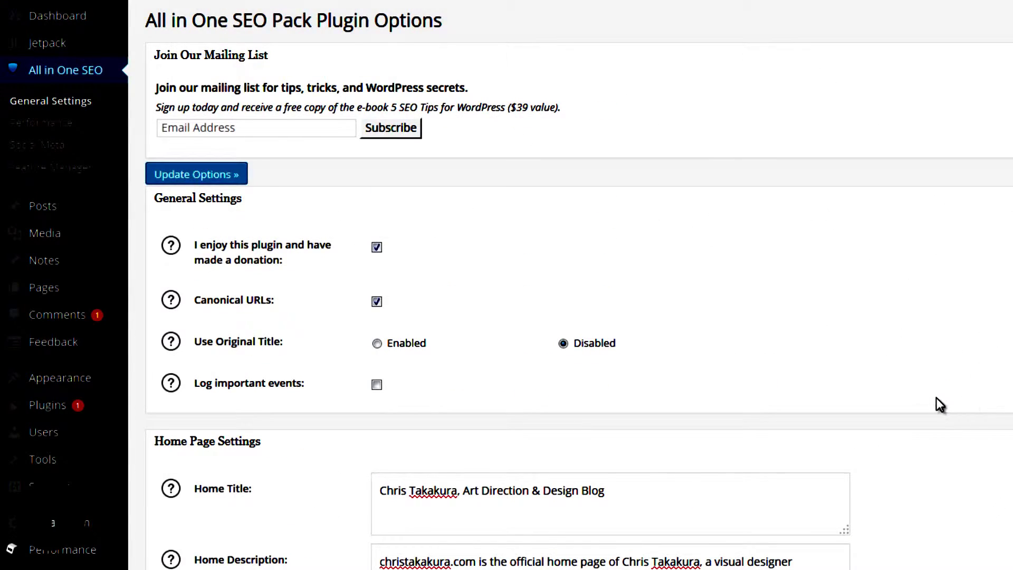
pyautogui.scroll(-7, 936, 397)
pyautogui.scroll(7, 936, 397)
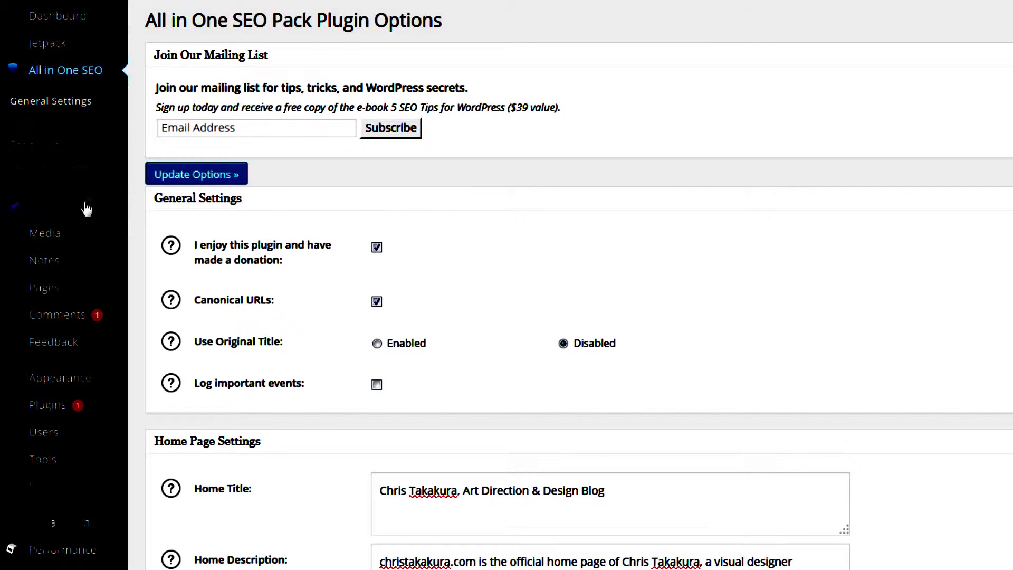
pyautogui.moveTo(47, 206)
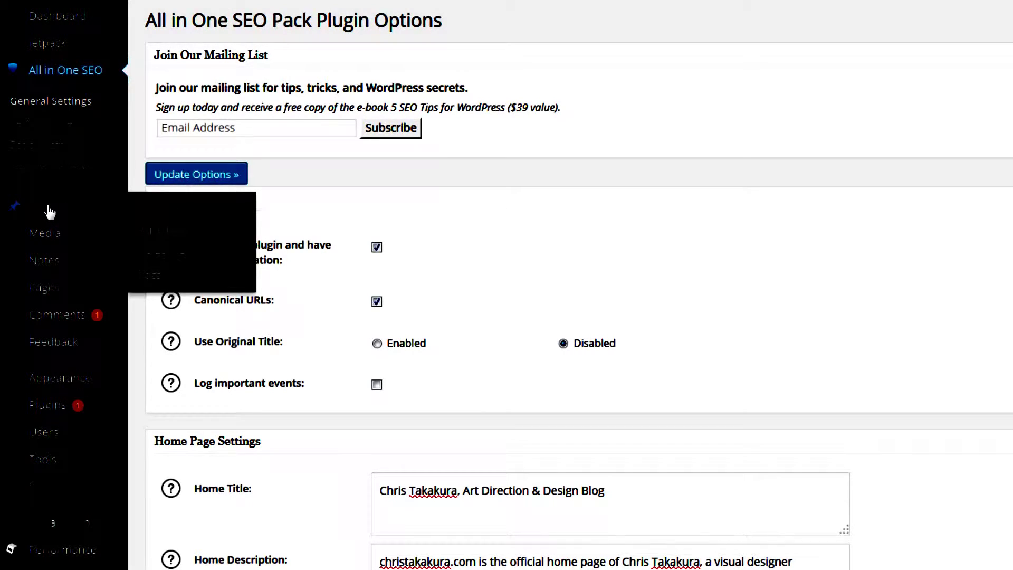
pyautogui.click(49, 212)
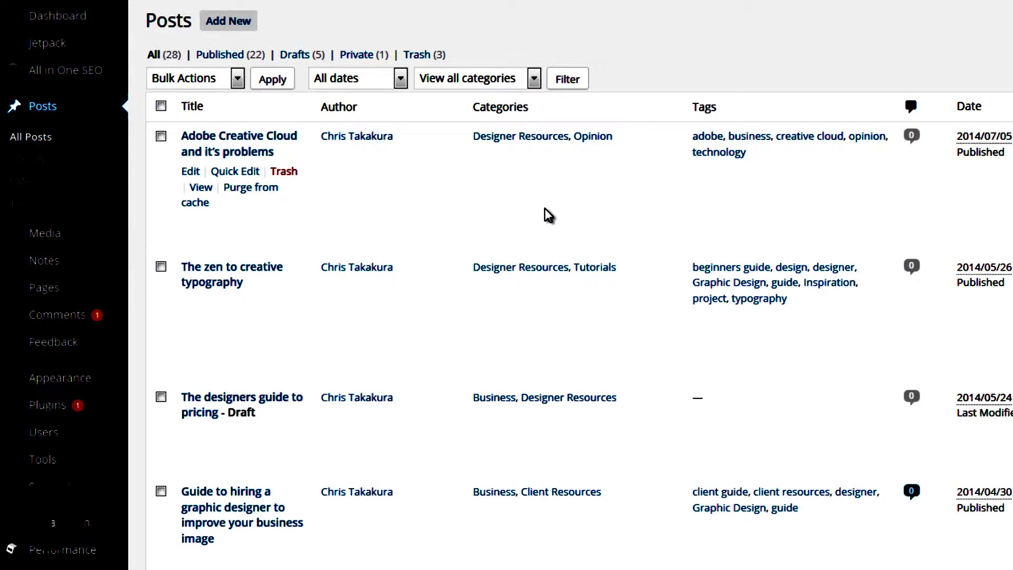
pyautogui.scroll(-15, 544, 209)
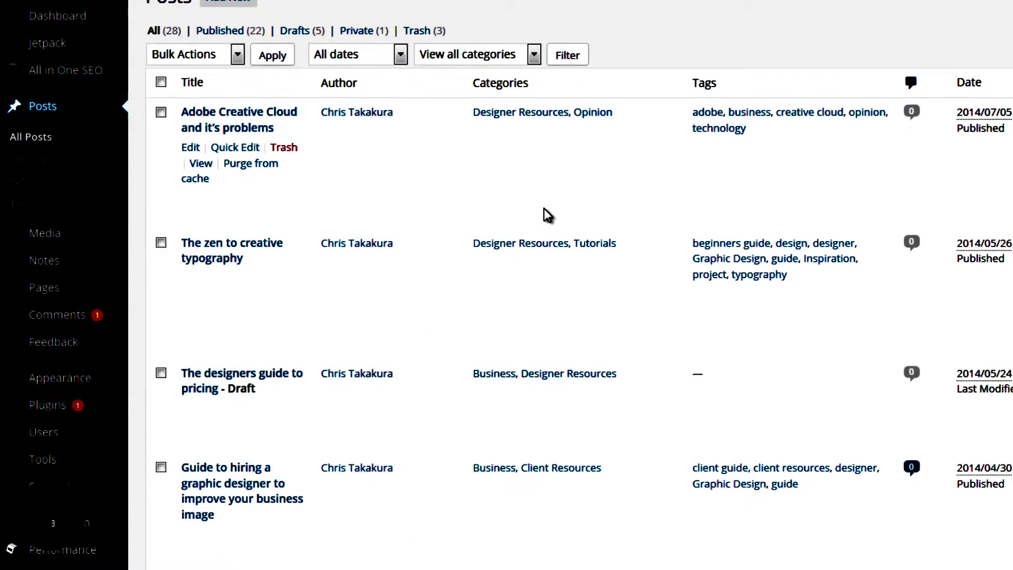
pyautogui.scroll(-8, 543, 208)
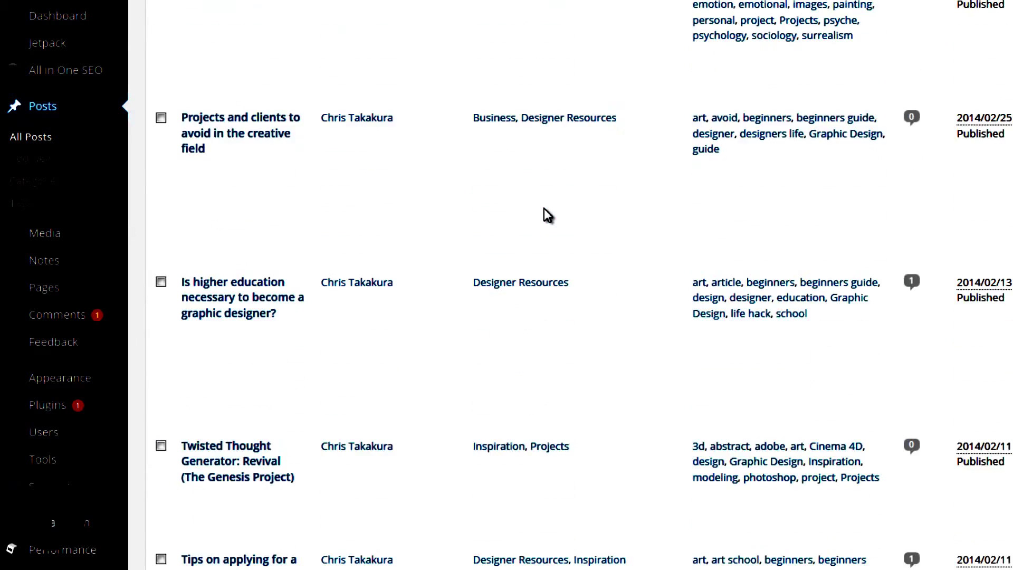
pyautogui.scroll(20, 544, 208)
pyautogui.scroll(4, 542, 208)
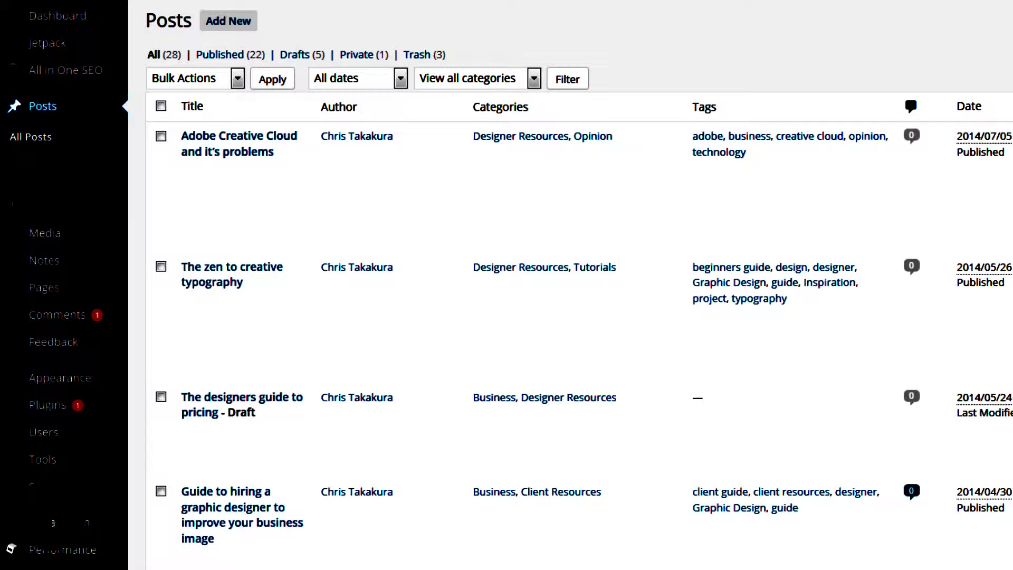
# Open the post "Adobe Creative Cloud and it's problems" for editing
pyautogui.moveTo(239, 152)
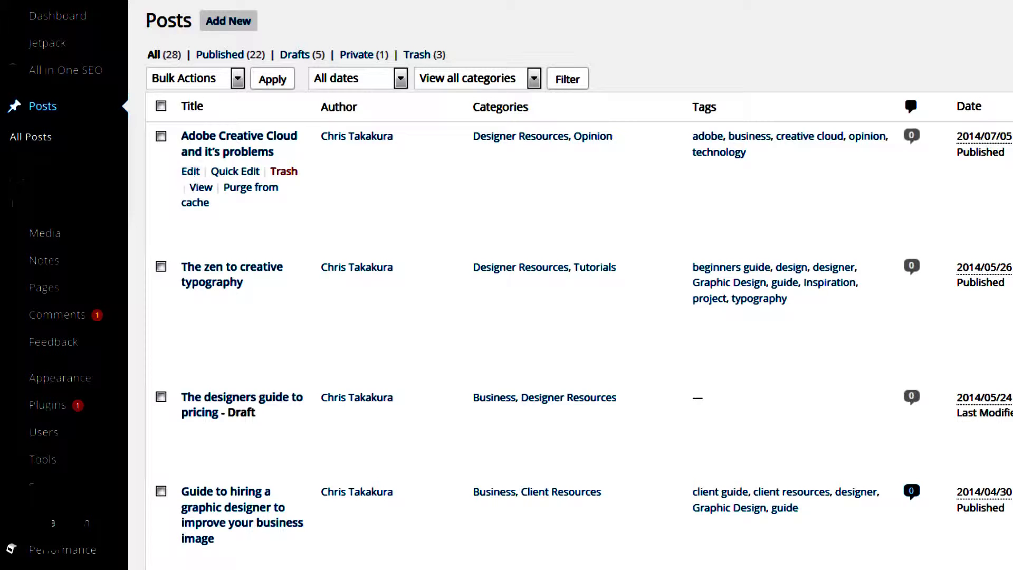
pyautogui.moveTo(536, 193)
pyautogui.click(187, 176)
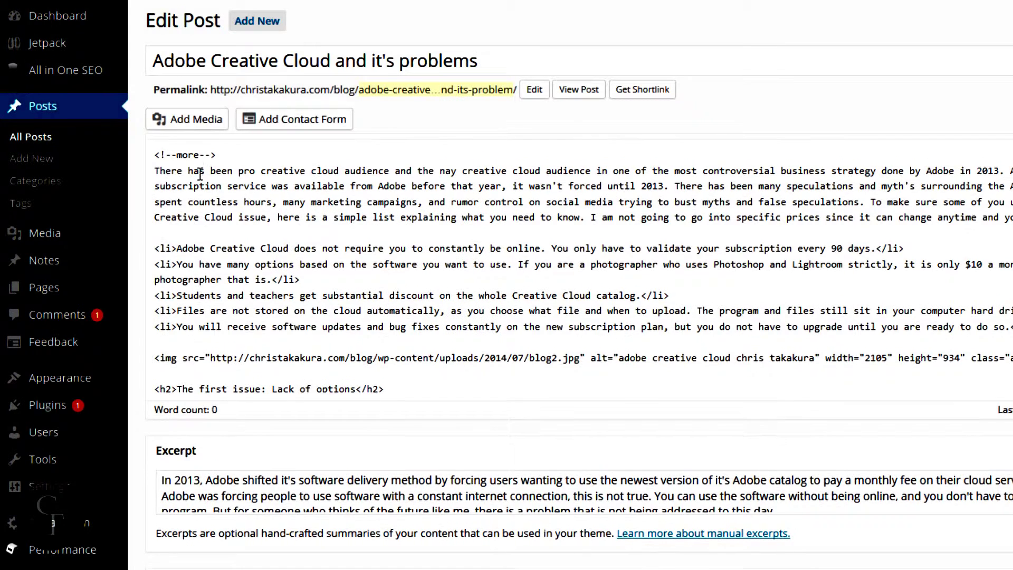
# Look through the post editor's content, excerpt and sharing sections down to the All in One SEO Pack main settings
pyautogui.scroll(-10, 897, 114)
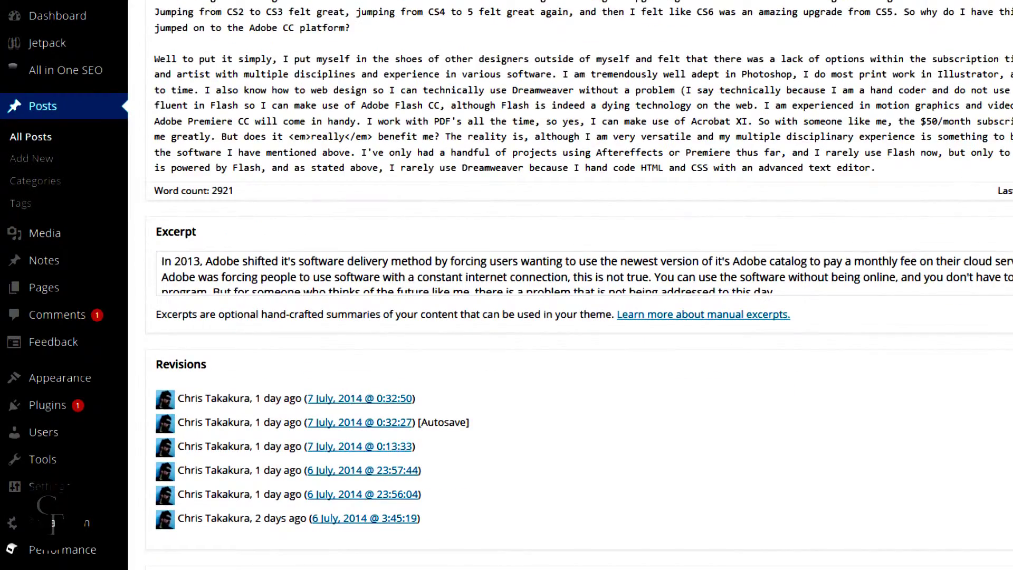
pyautogui.scroll(3, 580, 285)
pyautogui.scroll(-3, 580, 285)
pyautogui.scroll(-2, 581, 285)
pyautogui.click(961, 141)
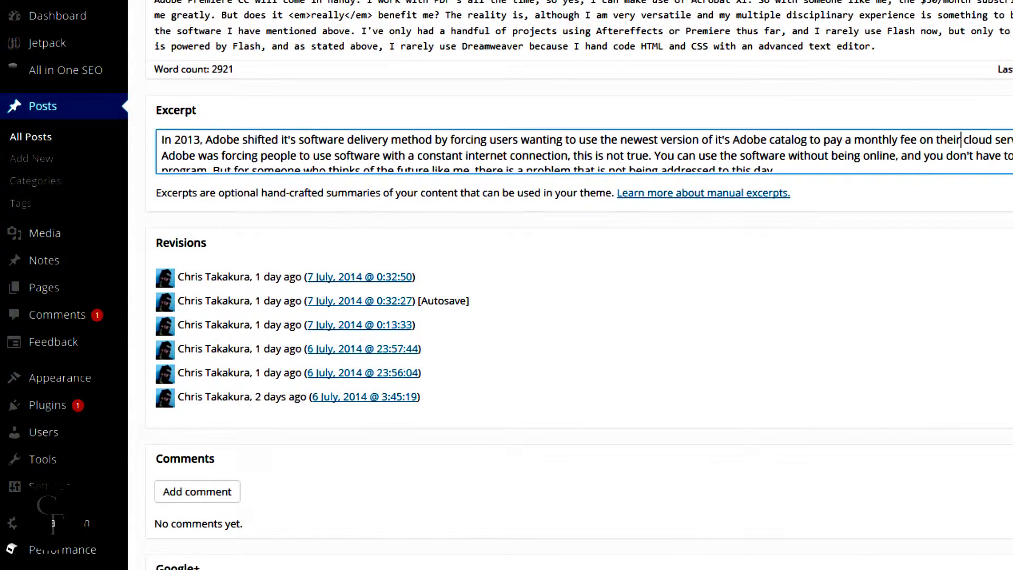
pyautogui.click(897, 243)
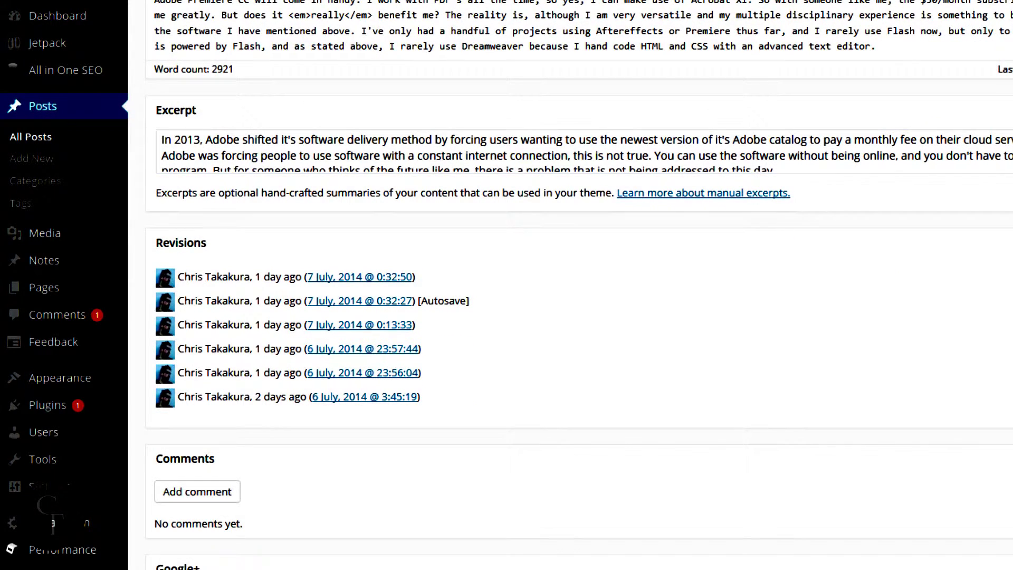
pyautogui.scroll(-5, 580, 285)
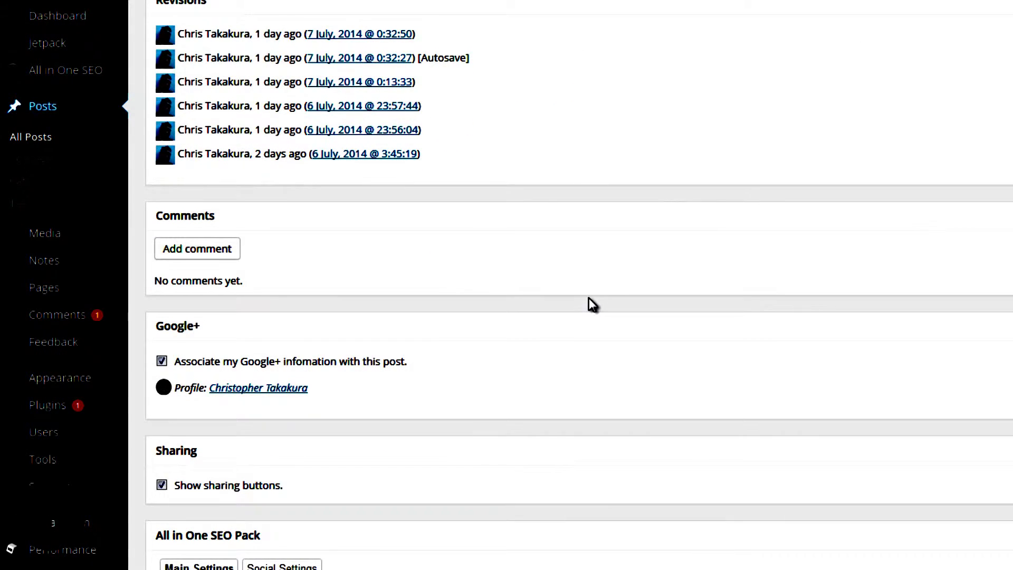
pyautogui.scroll(-2, 590, 303)
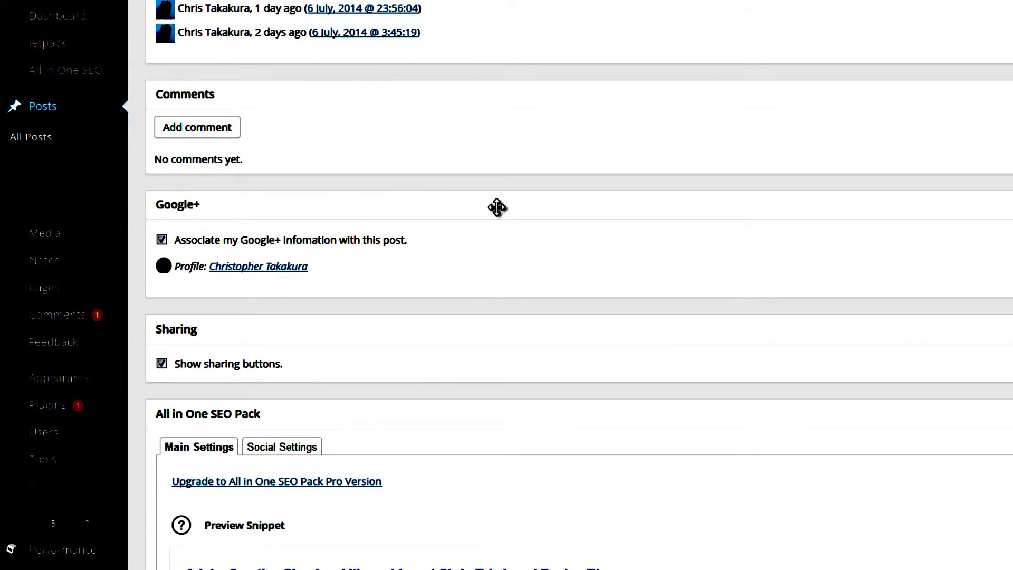
pyautogui.scroll(-2, 496, 207)
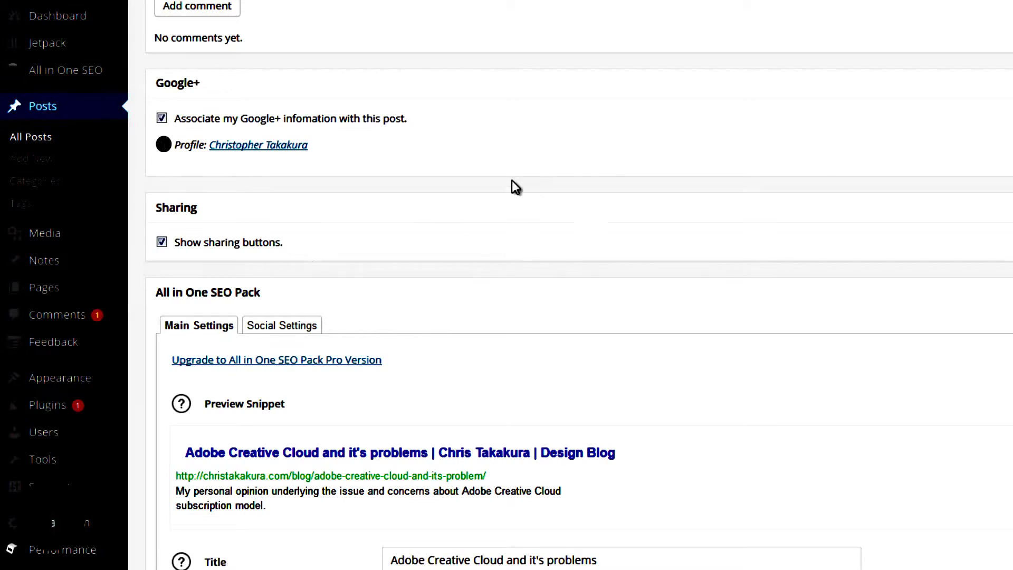
# Examine the post's All in One SEO Pack preview snippet, title text and title character count against the recommended maximum
pyautogui.scroll(-4, 540, 198)
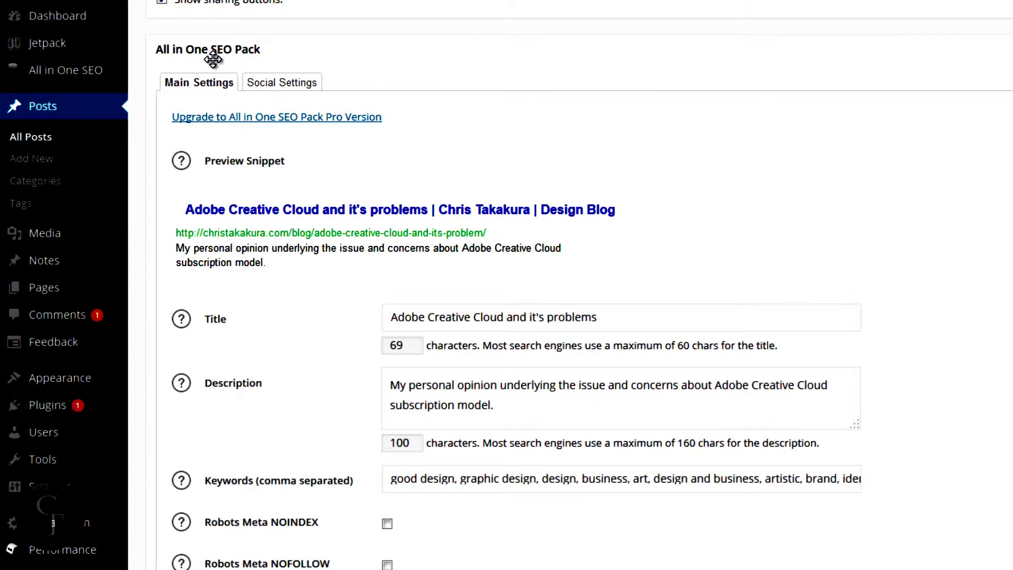
pyautogui.scroll(-2, 680, 230)
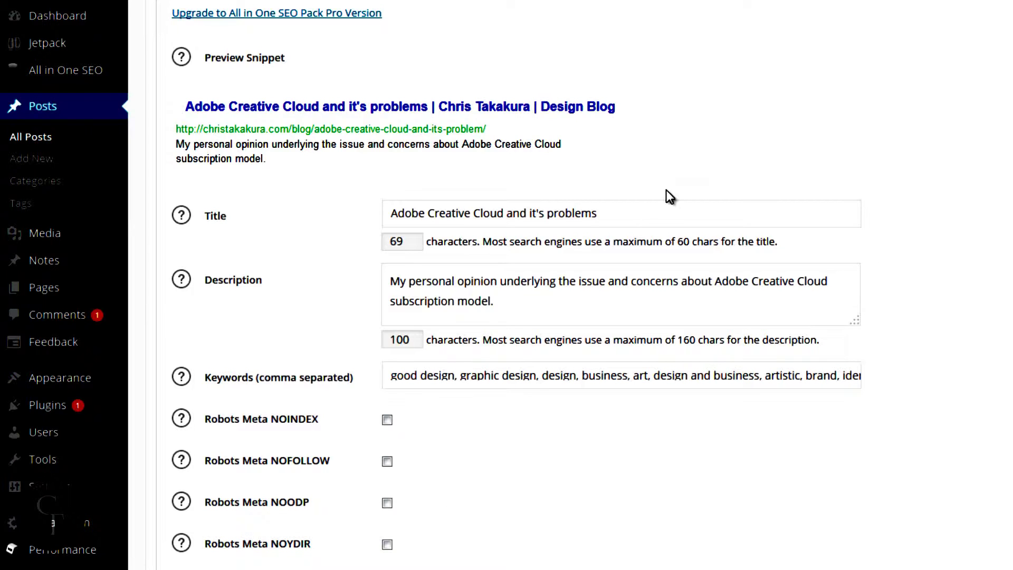
pyautogui.click(651, 215)
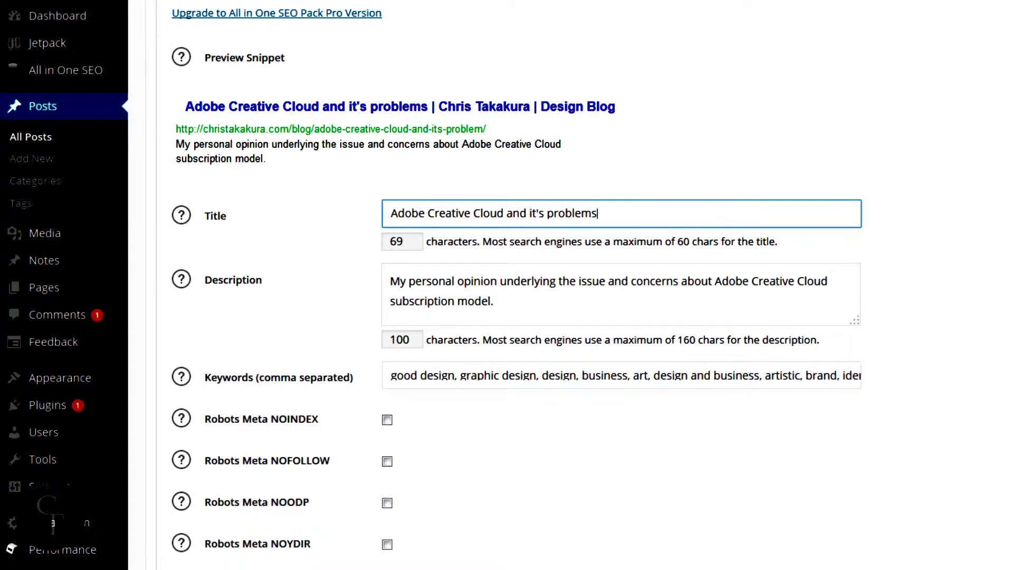
pyautogui.moveTo(622, 217); pyautogui.dragTo(388, 212)
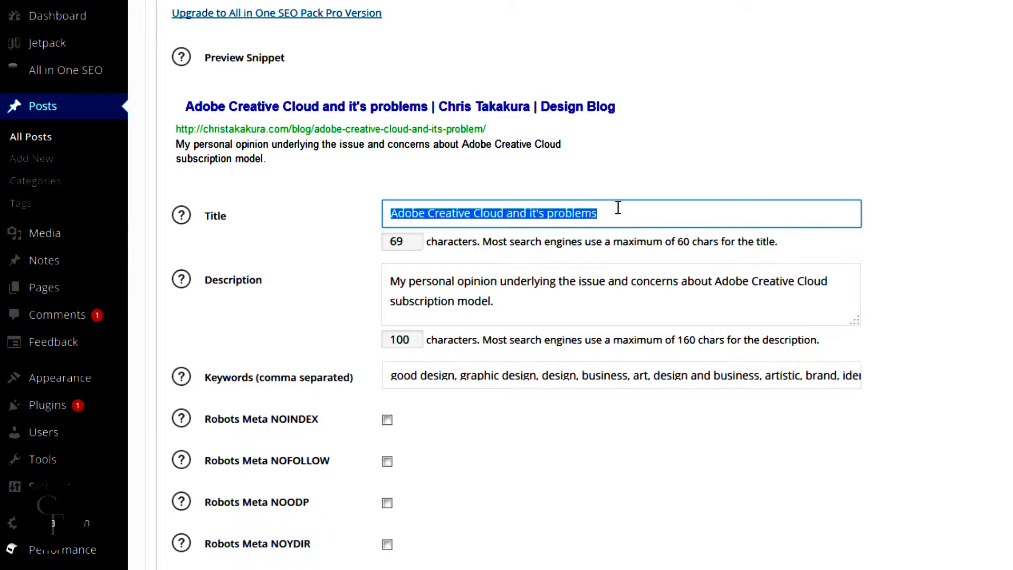
pyautogui.click(642, 211)
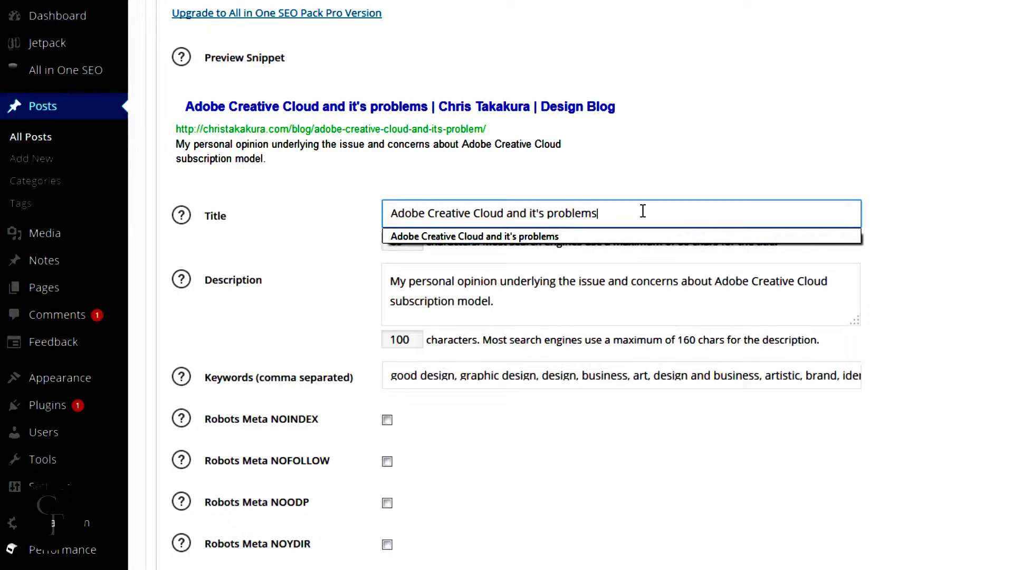
pyautogui.click(643, 211)
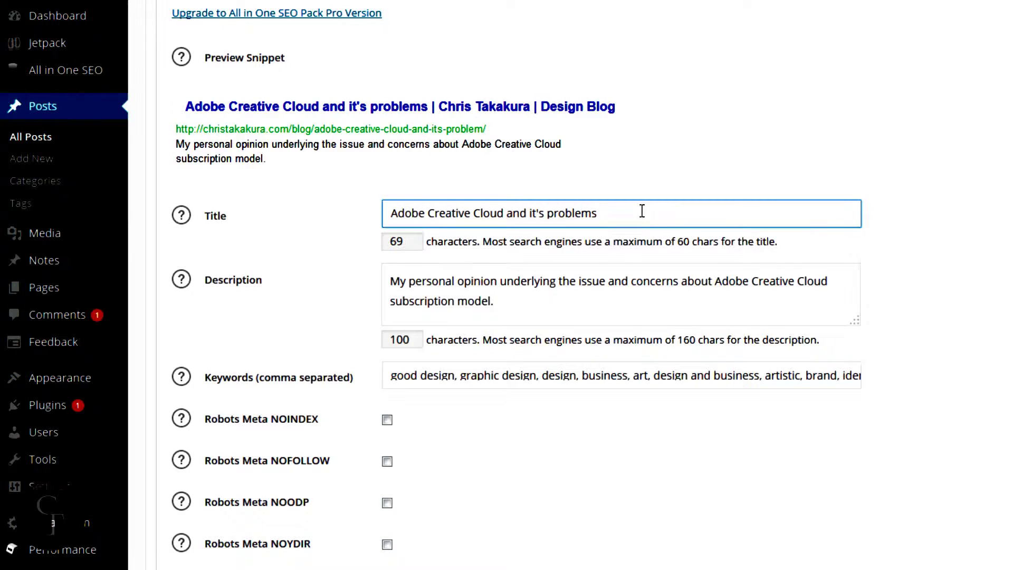
pyautogui.tripleClick(436, 214)
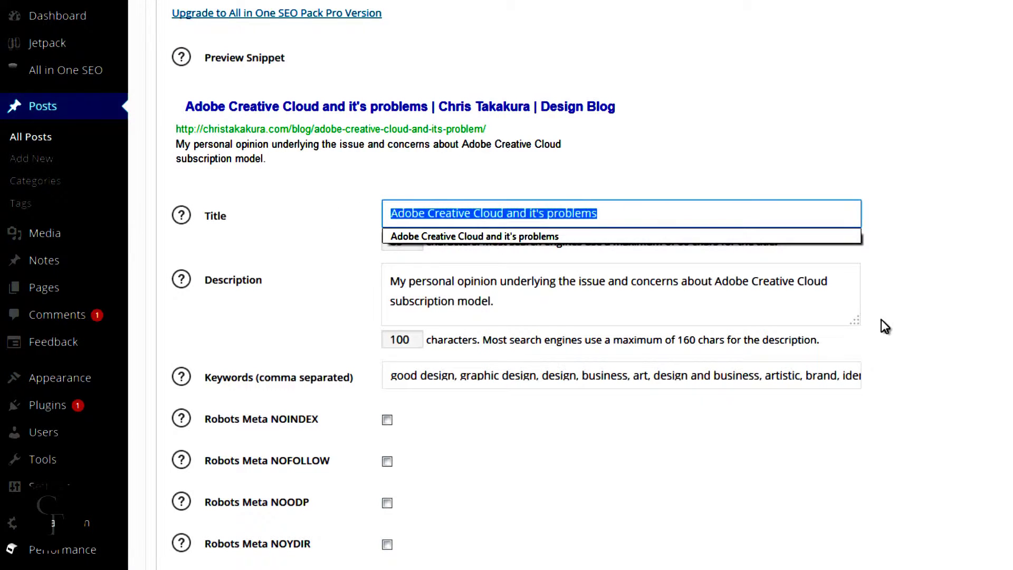
pyautogui.click(918, 308)
pyautogui.click(628, 218)
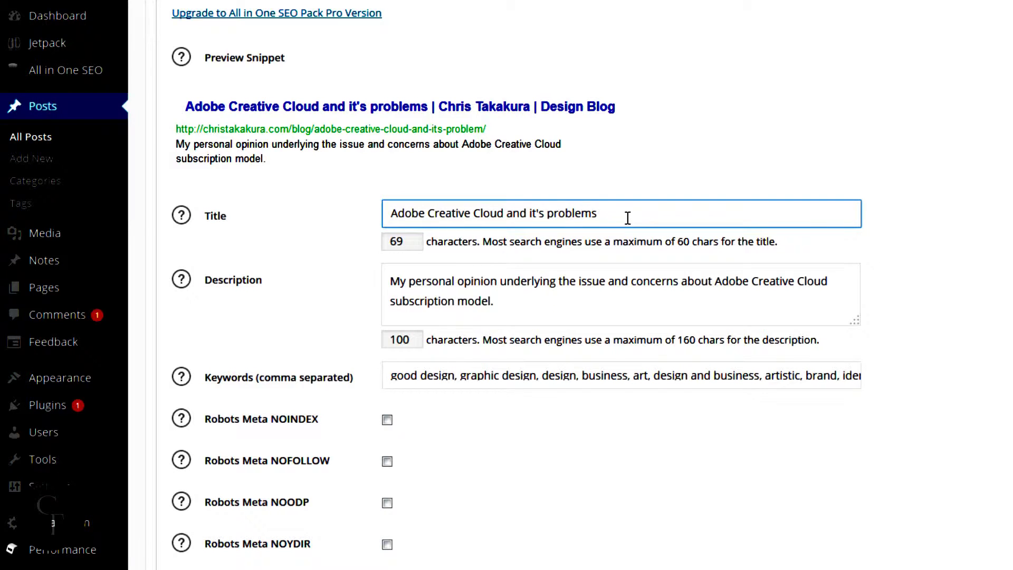
pyautogui.moveTo(414, 243); pyautogui.dragTo(380, 244)
pyautogui.click(420, 244)
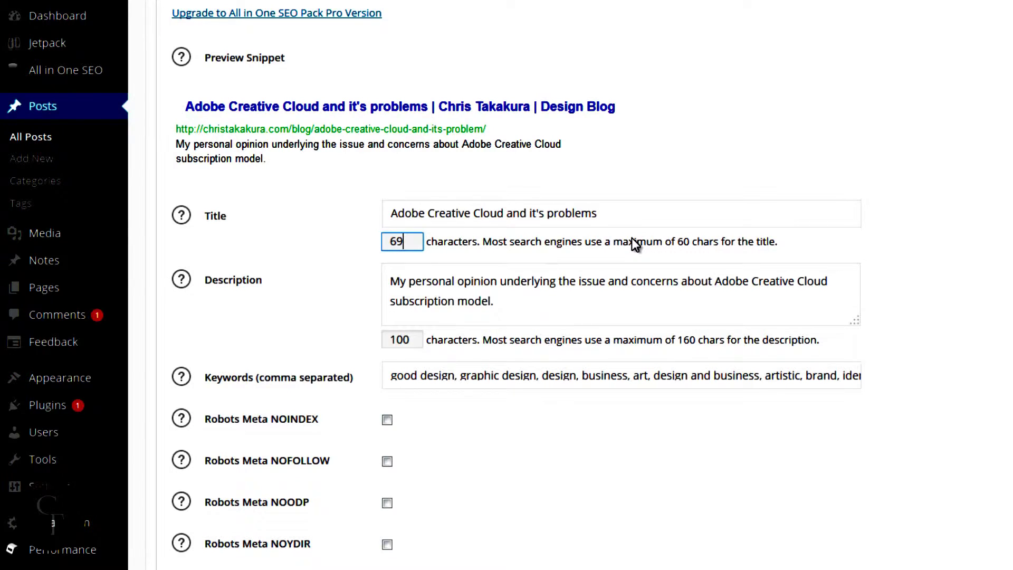
# Shorten the post's SEO title to "Adobe Creative Cloud" by removing "and it's problems"
pyautogui.click(610, 208)
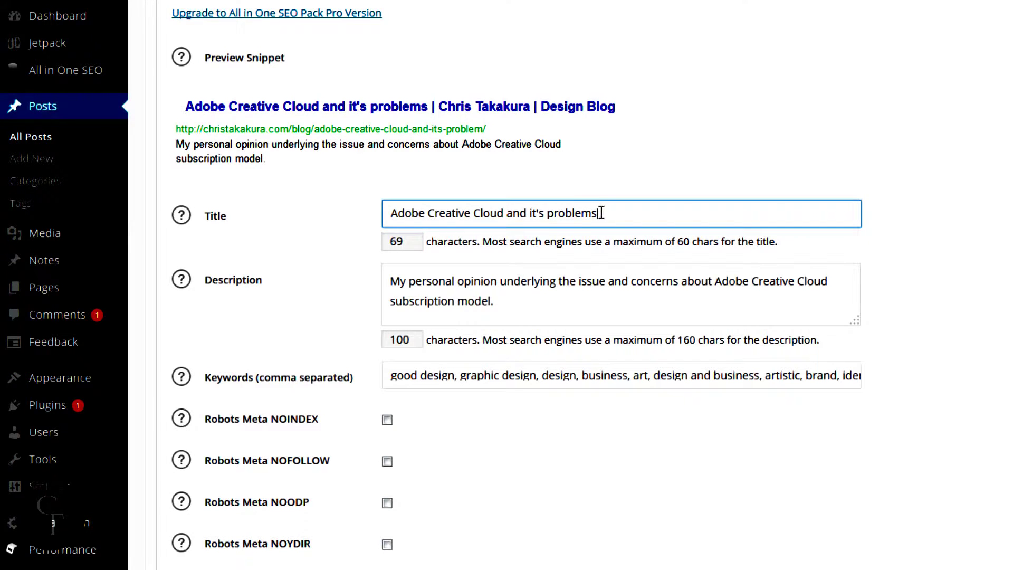
pyautogui.moveTo(600, 212); pyautogui.dragTo(503, 213)
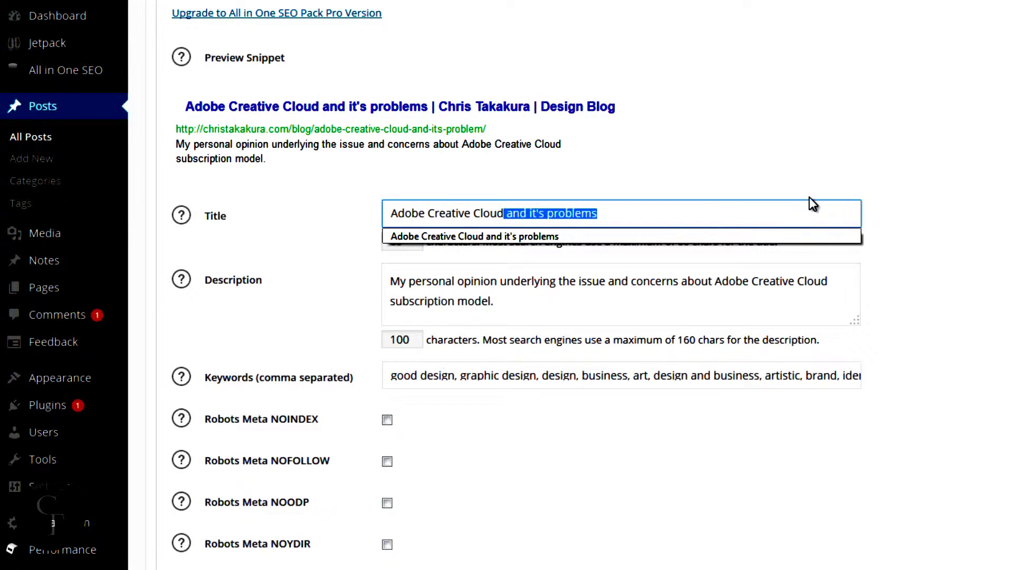
pyautogui.press('BackSpace')
pyautogui.click(910, 161)
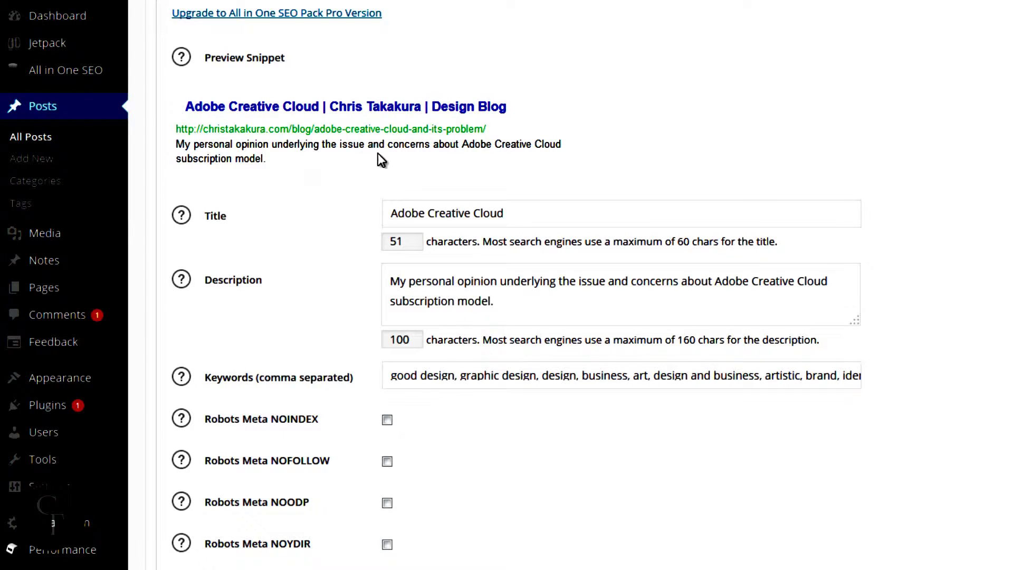
# Review the post's SEO description and its comma-separated keywords in the All in One SEO Pack main settings
pyautogui.click(517, 312)
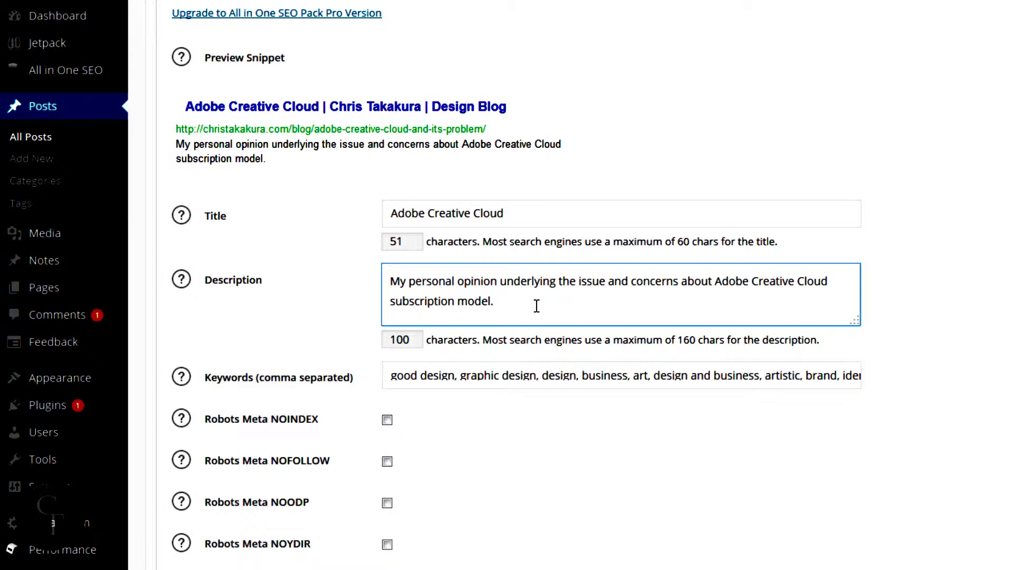
pyautogui.moveTo(536, 306); pyautogui.dragTo(390, 280)
pyautogui.click(393, 281)
pyautogui.click(658, 375)
pyautogui.moveTo(644, 375)
pyautogui.mouseDown()
pyautogui.moveTo(439, 377)
pyautogui.moveTo(655, 375)
pyautogui.mouseUp()
pyautogui.click(439, 377)
pyautogui.click(434, 376)
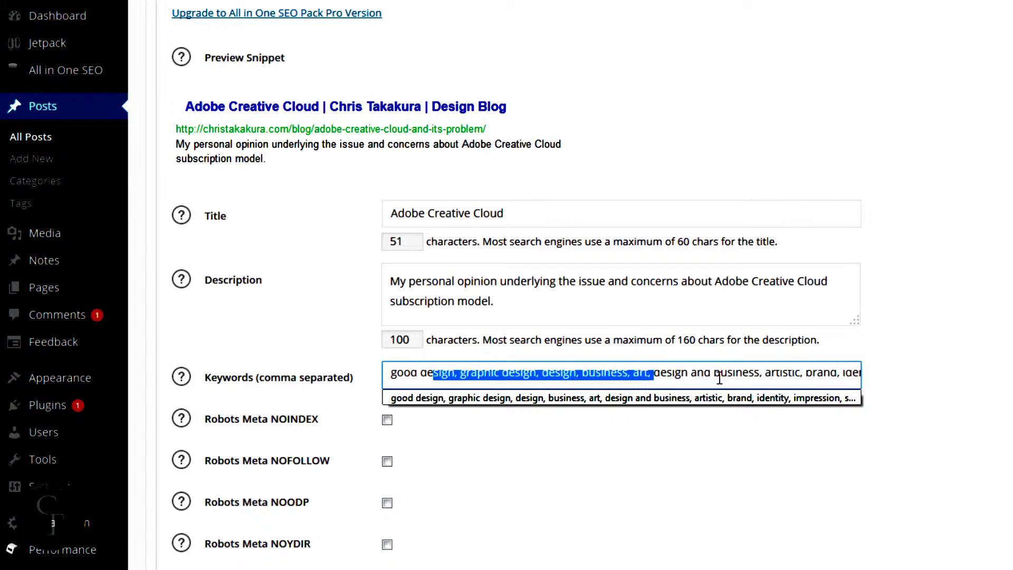
pyautogui.click(931, 368)
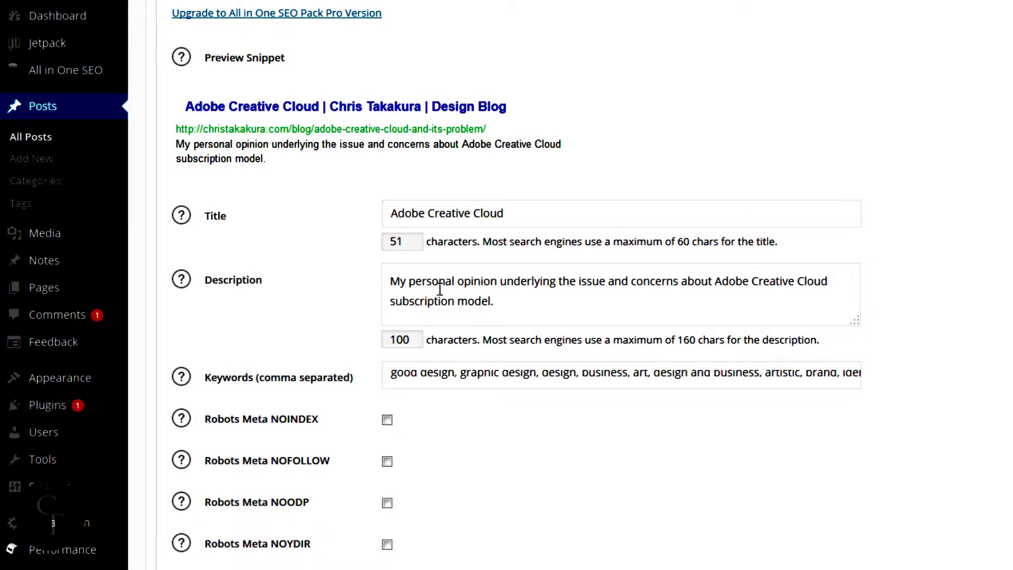
pyautogui.click(485, 283)
# Update the post with the changed SEO title, agreeing to publish it despite the proofreader's suggestions
pyautogui.scroll(2, 996, 361)
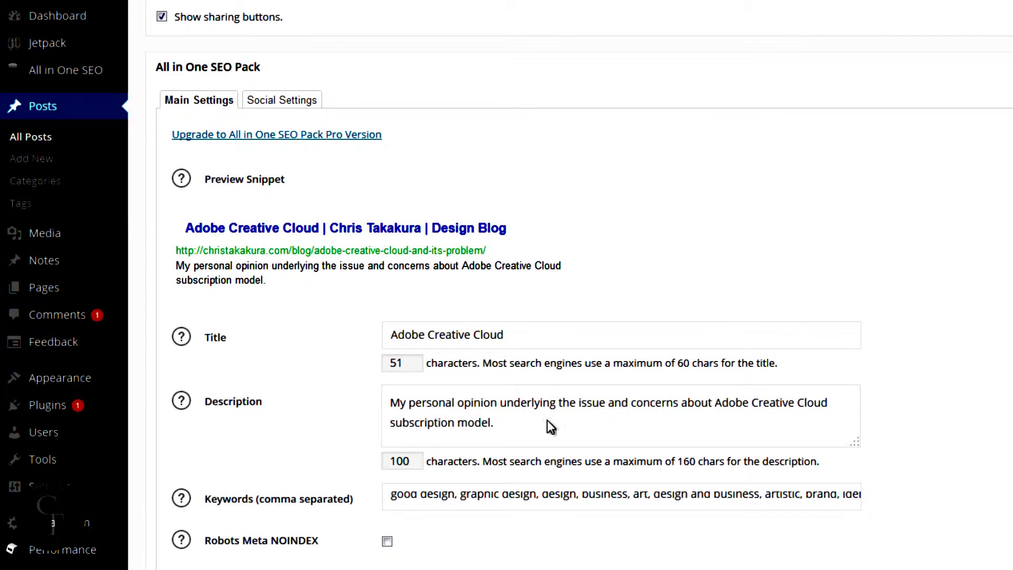
pyautogui.scroll(12, 995, 362)
pyautogui.scroll(1, 579, 285)
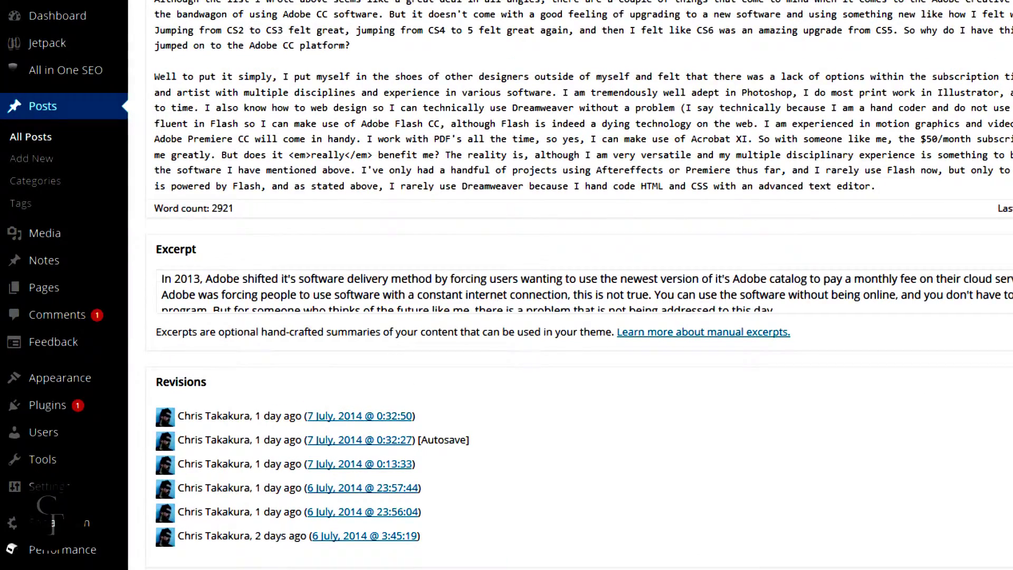
pyautogui.scroll(4, 579, 285)
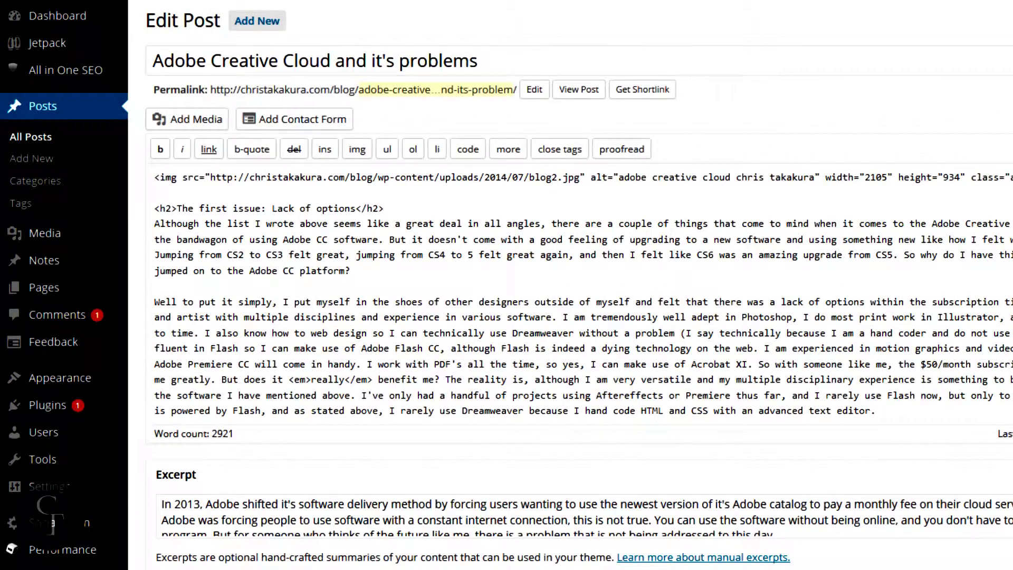
pyautogui.scroll(-2, 579, 285)
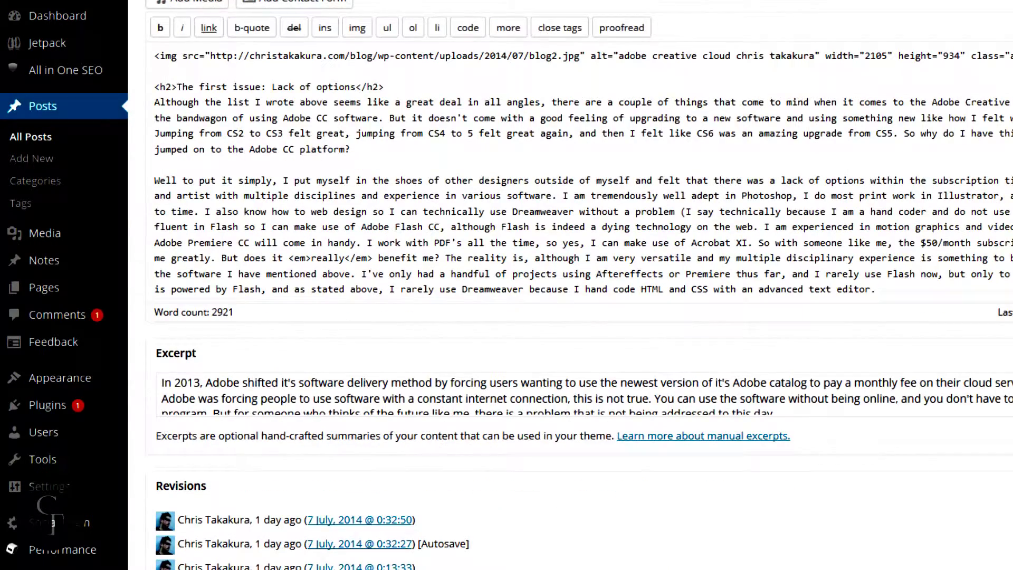
pyautogui.click(622, 28)
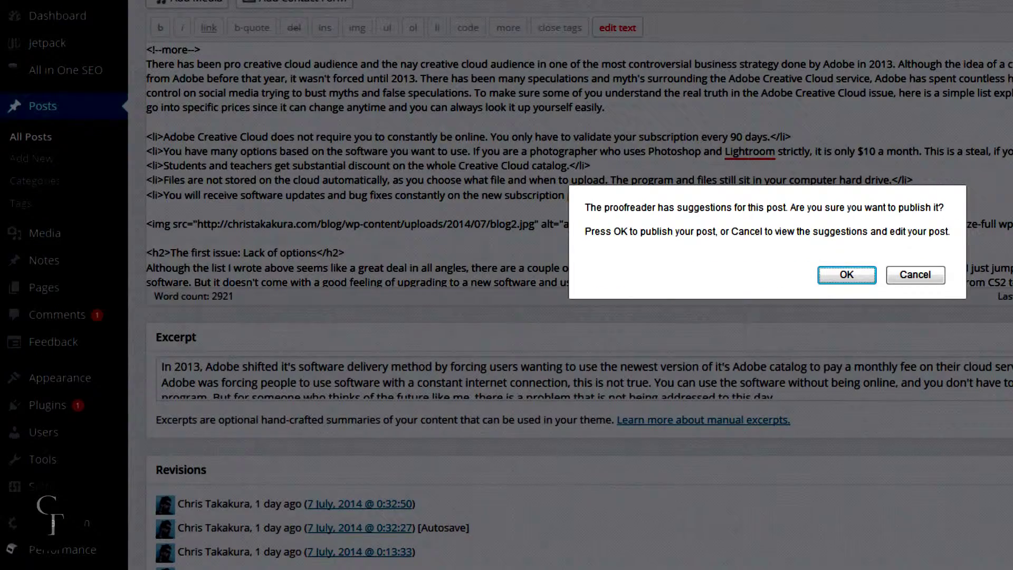
pyautogui.click(861, 281)
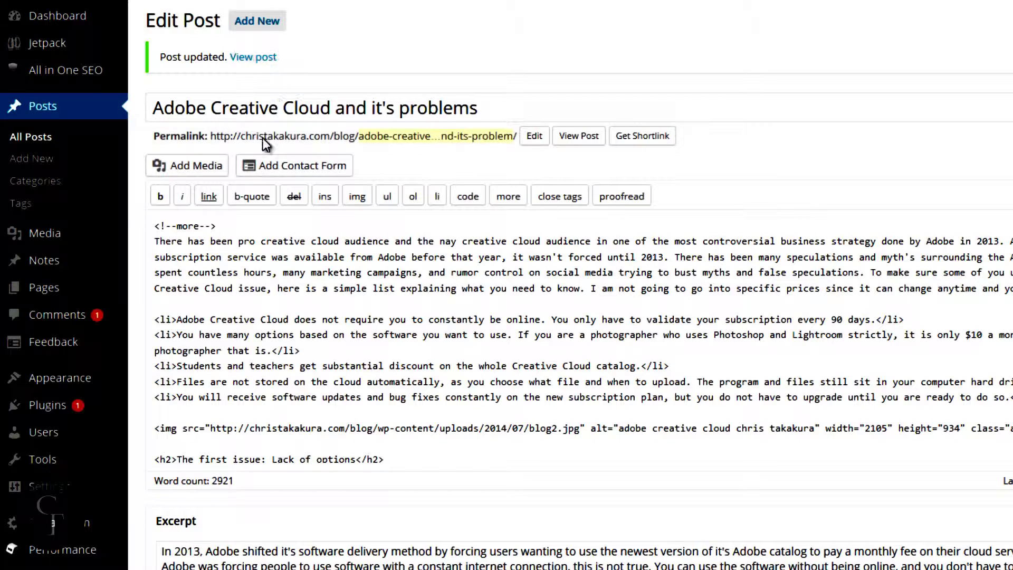
# Leave the post for the list of all pages and open the page "Dinner" for editing
pyautogui.click(45, 139)
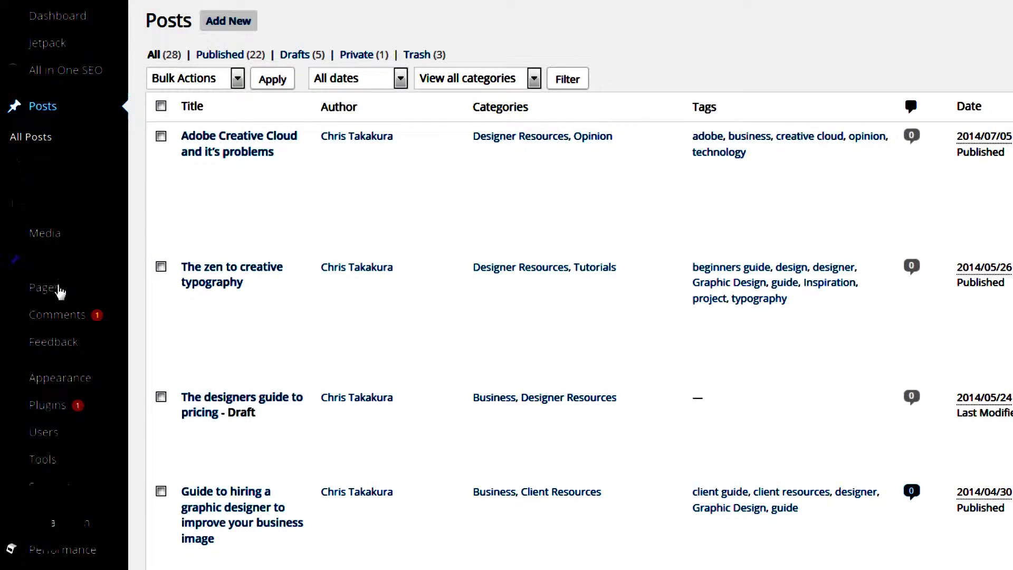
pyautogui.moveTo(54, 298)
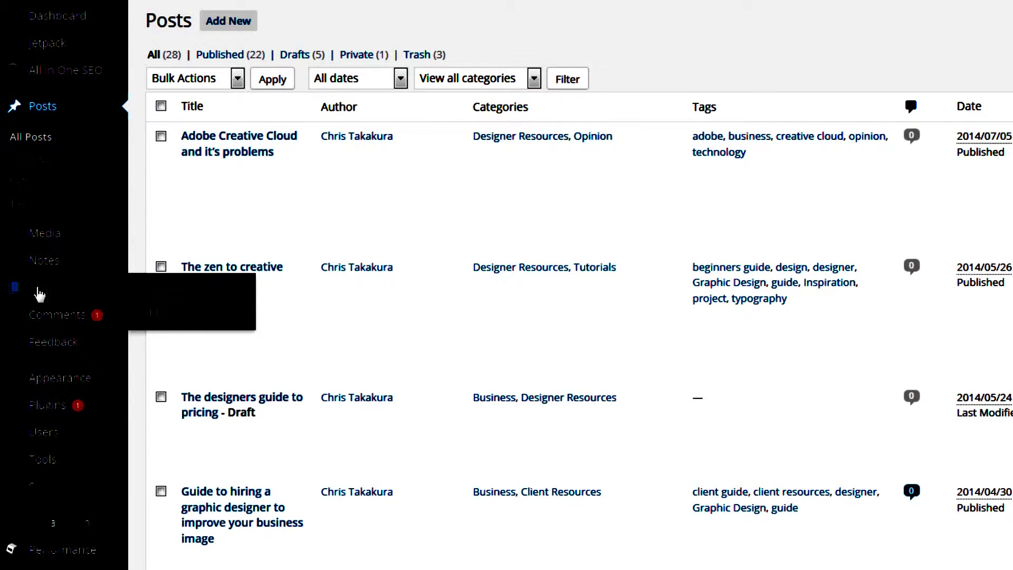
pyautogui.click(38, 292)
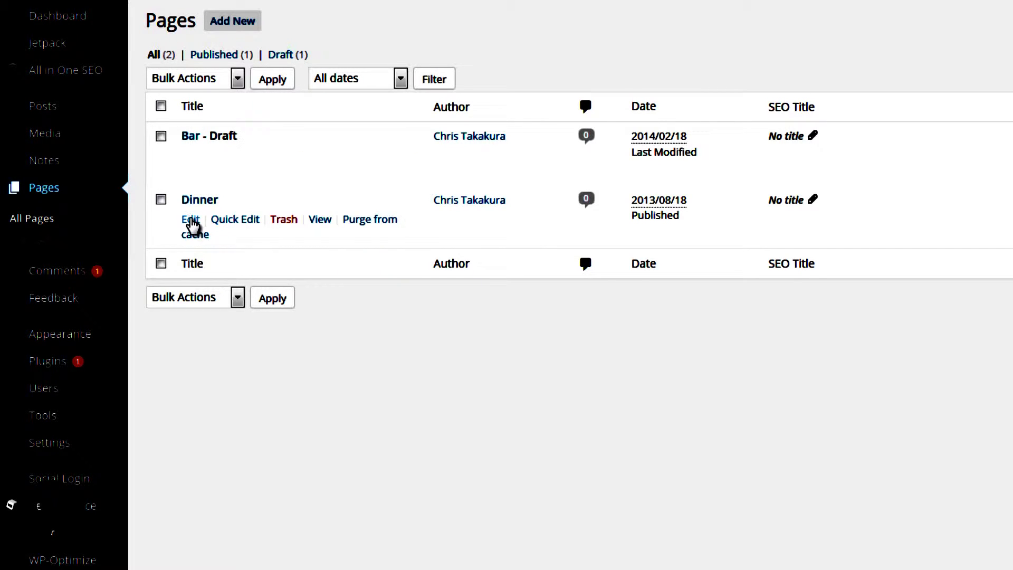
pyautogui.click(191, 221)
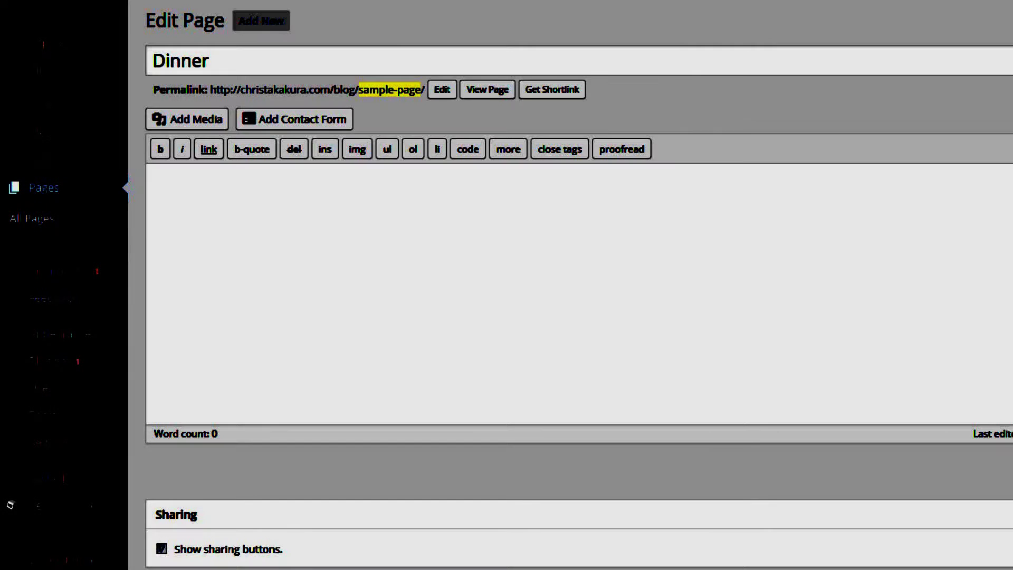
# Look through the Dinner page's All in One SEO Pack main settings, including the preview snippet, title, description and keywords fields
pyautogui.scroll(-3, 578, 285)
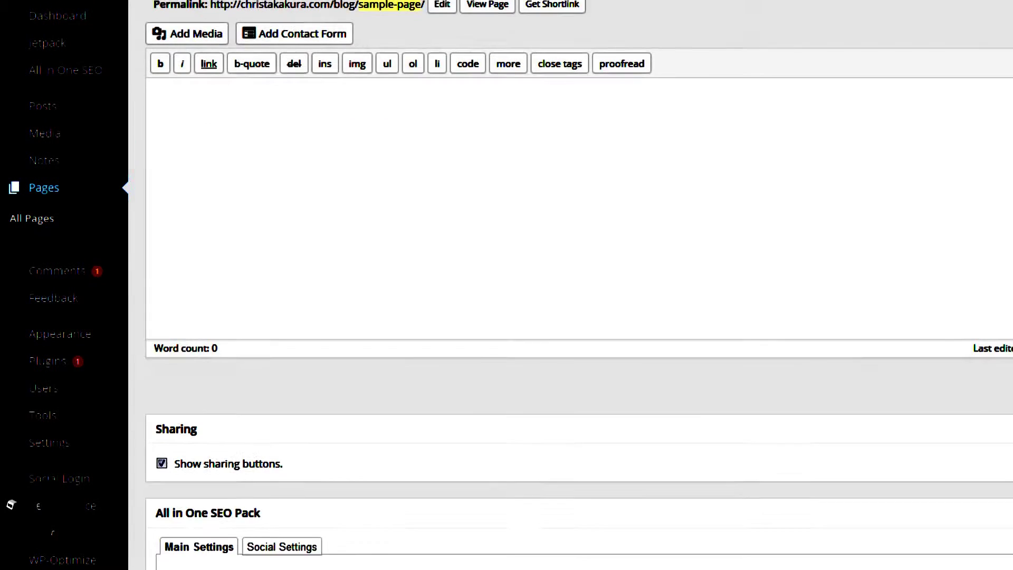
pyautogui.scroll(-9, 579, 291)
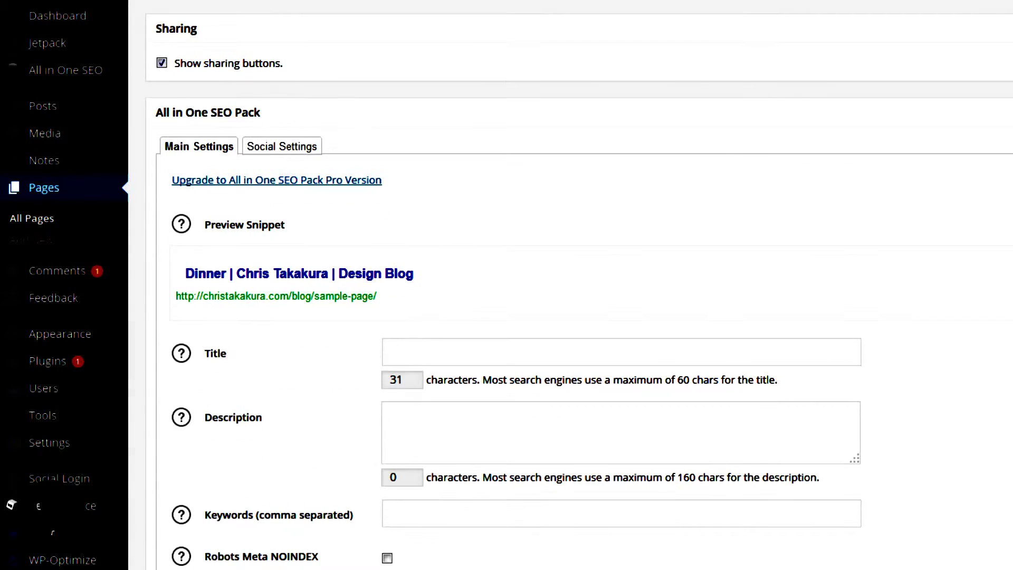
pyautogui.scroll(2, 178, 95)
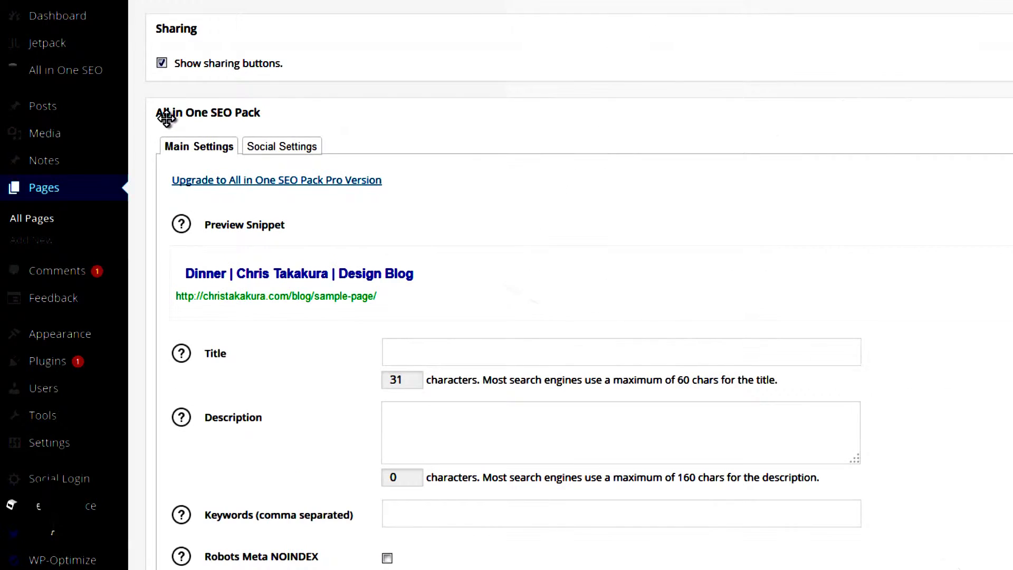
pyautogui.scroll(-2, 343, 116)
pyautogui.click(454, 230)
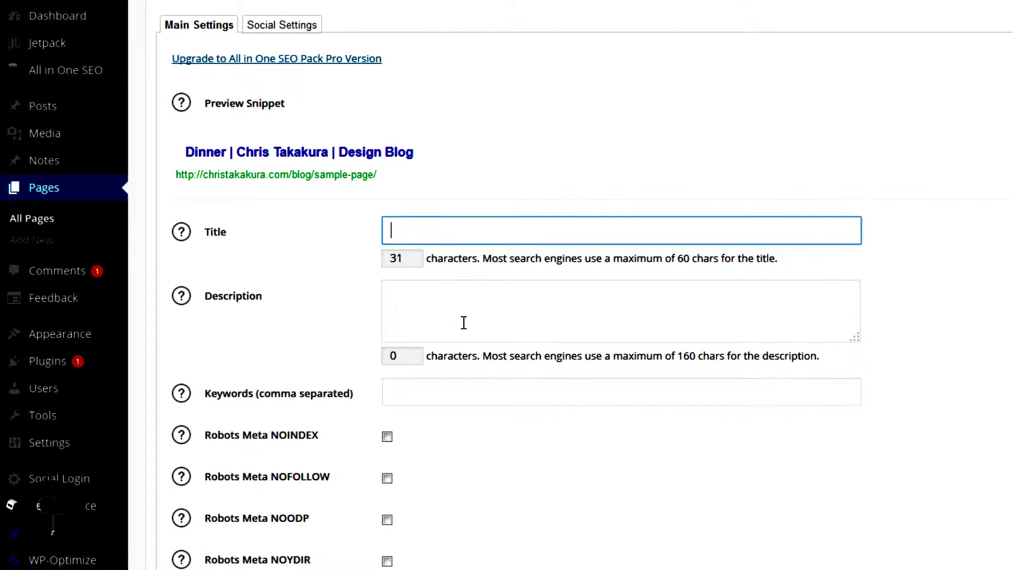
pyautogui.click(461, 315)
pyautogui.click(454, 384)
pyautogui.scroll(2, 455, 385)
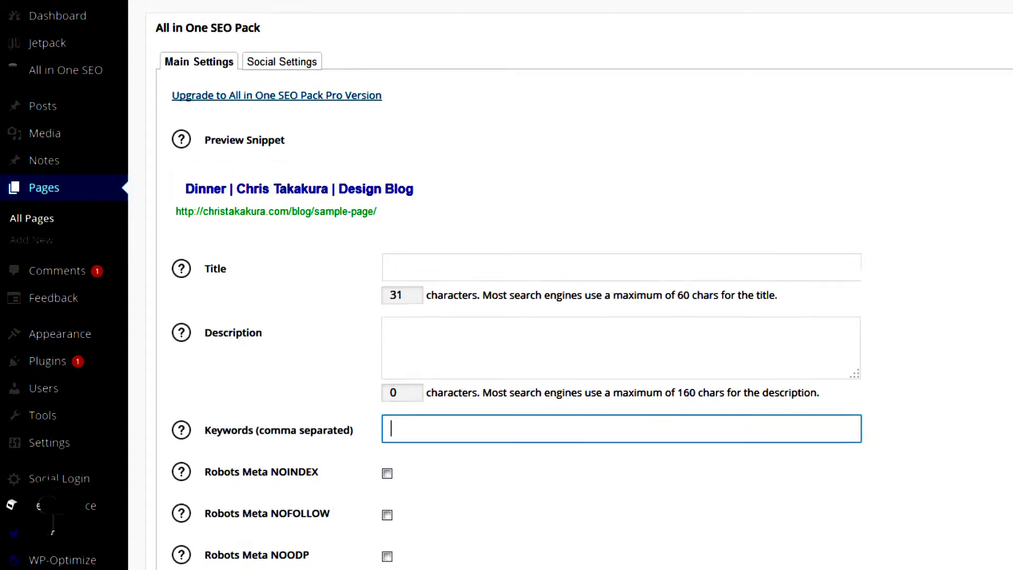
pyautogui.scroll(2, 580, 316)
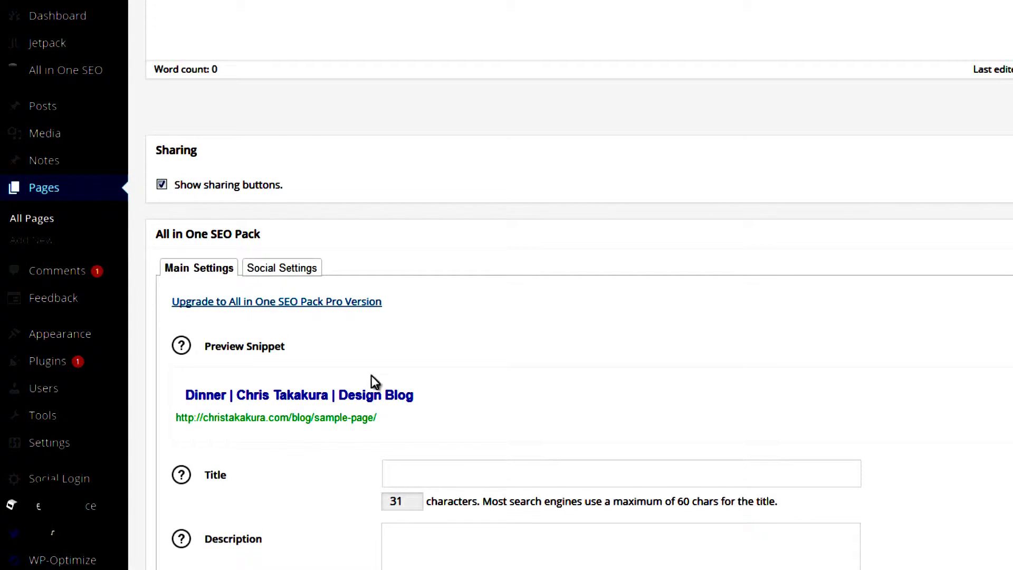
# Look at the Dinner page's SEO social settings for title, description and image, and compare them with the main settings
pyautogui.click(293, 269)
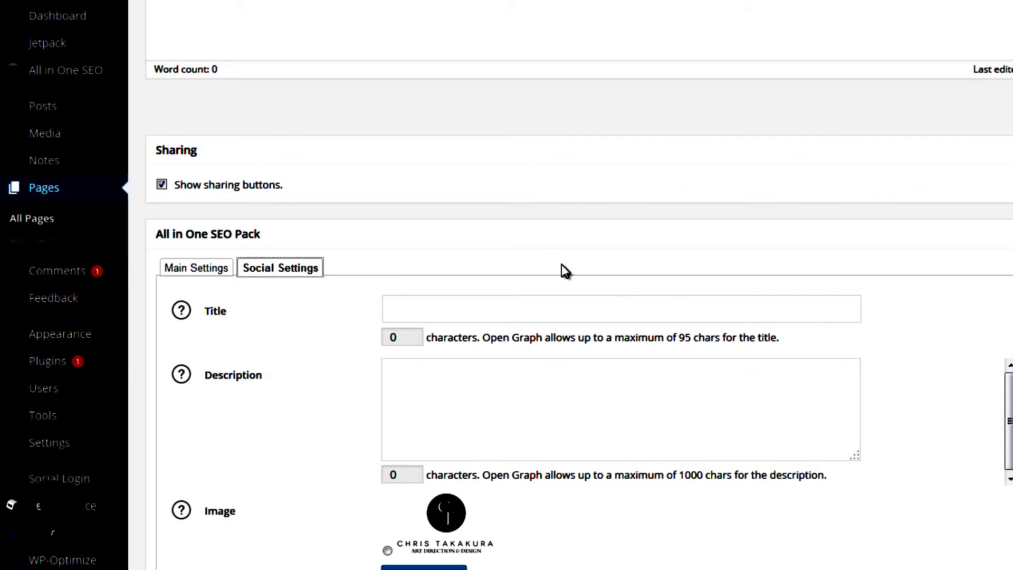
pyautogui.click(479, 299)
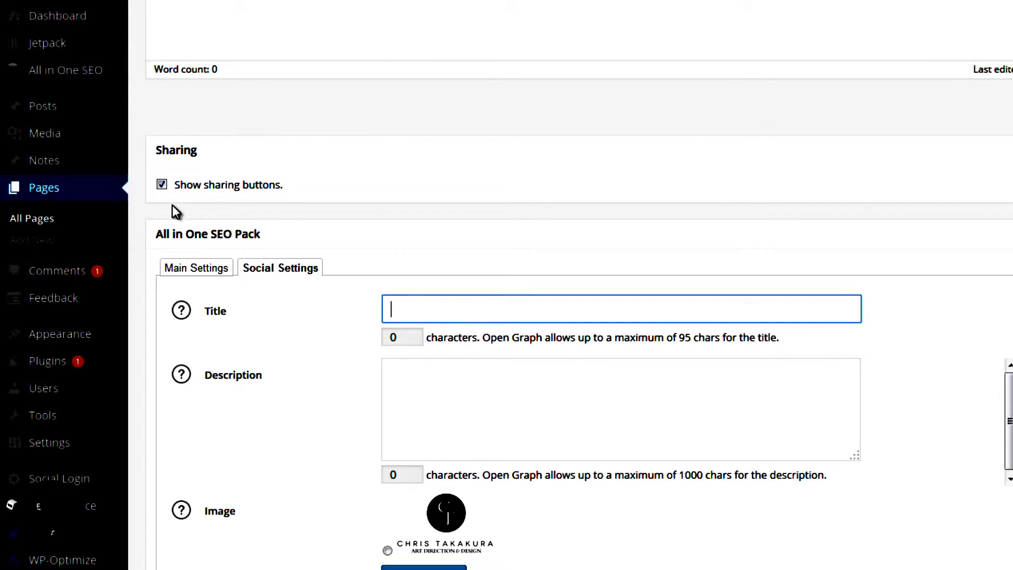
pyautogui.click(426, 301)
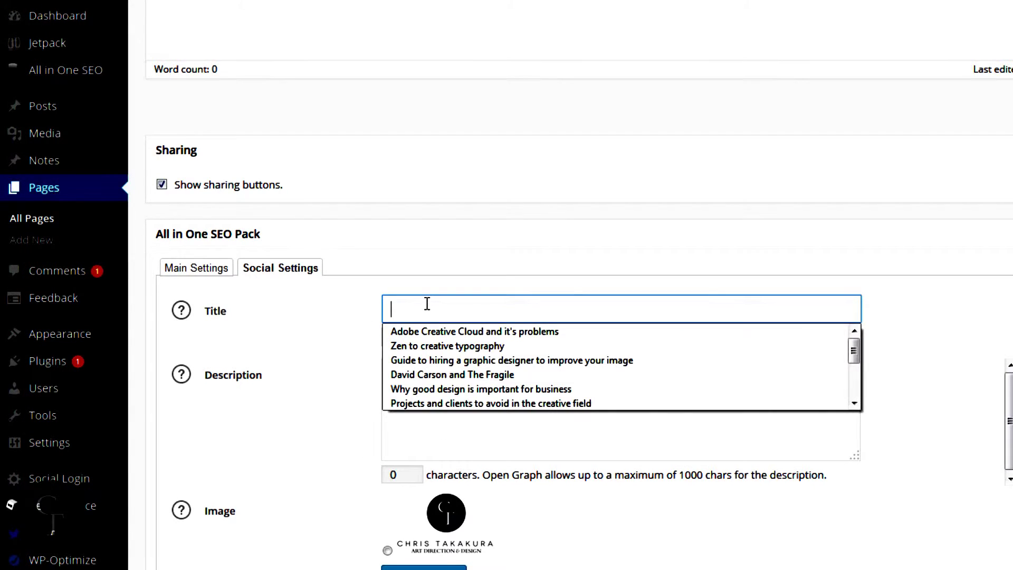
pyautogui.click(200, 270)
pyautogui.click(284, 271)
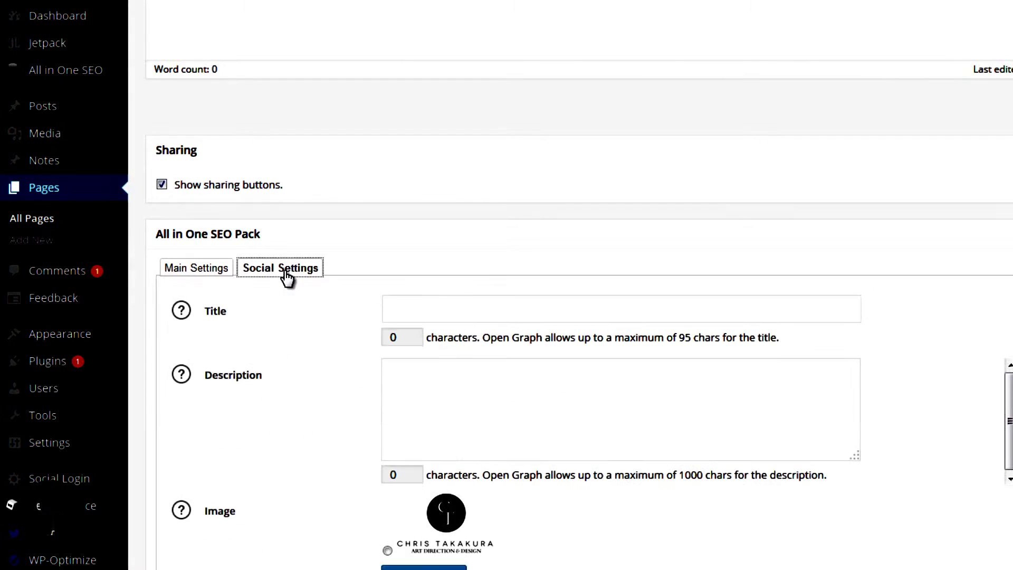
# Go through the Dinner page's social title, description and custom image fields, and select the existing logo as its social image
pyautogui.click(437, 298)
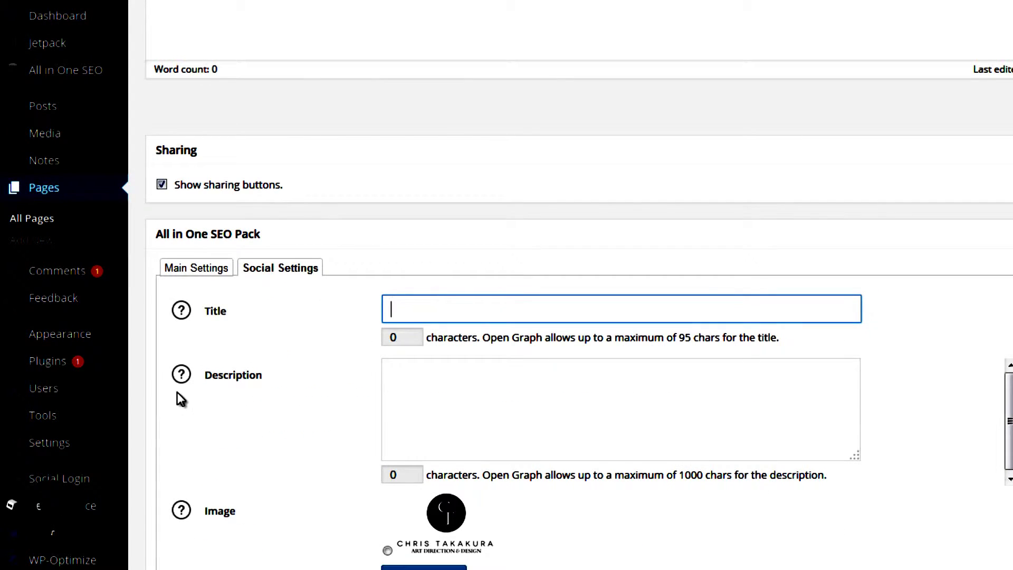
pyautogui.click(512, 390)
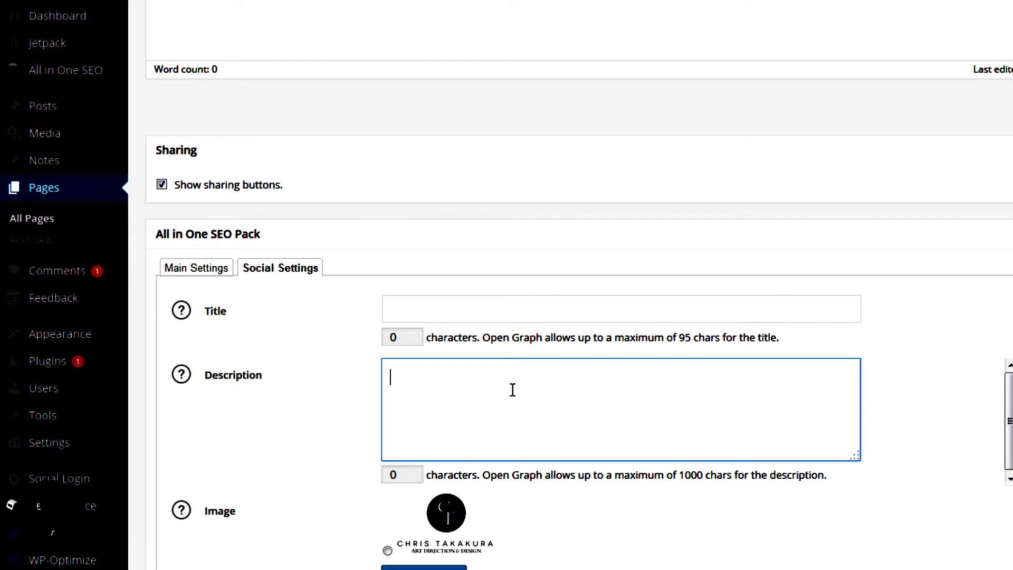
pyautogui.scroll(-2, 642, 530)
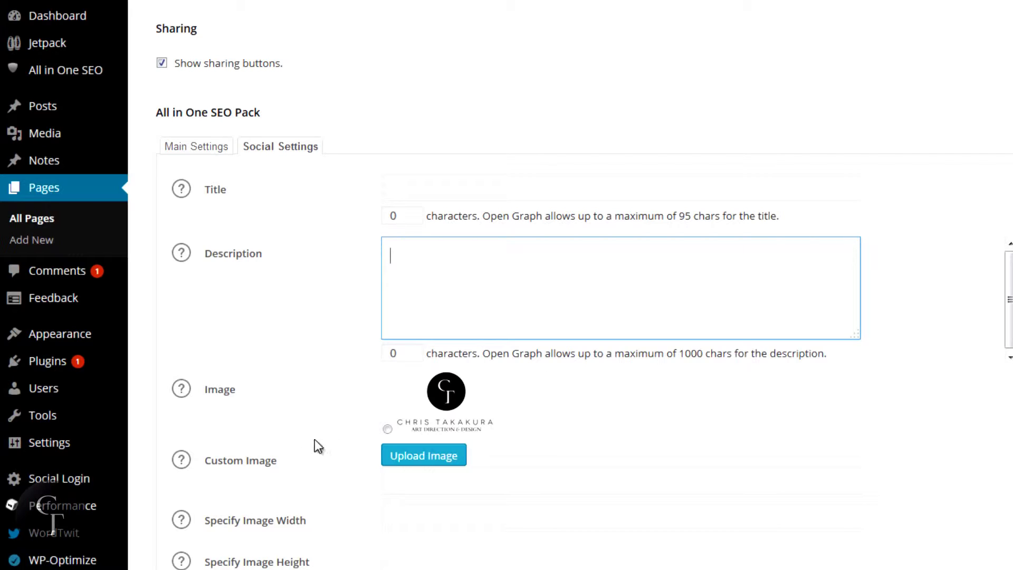
pyautogui.click(387, 429)
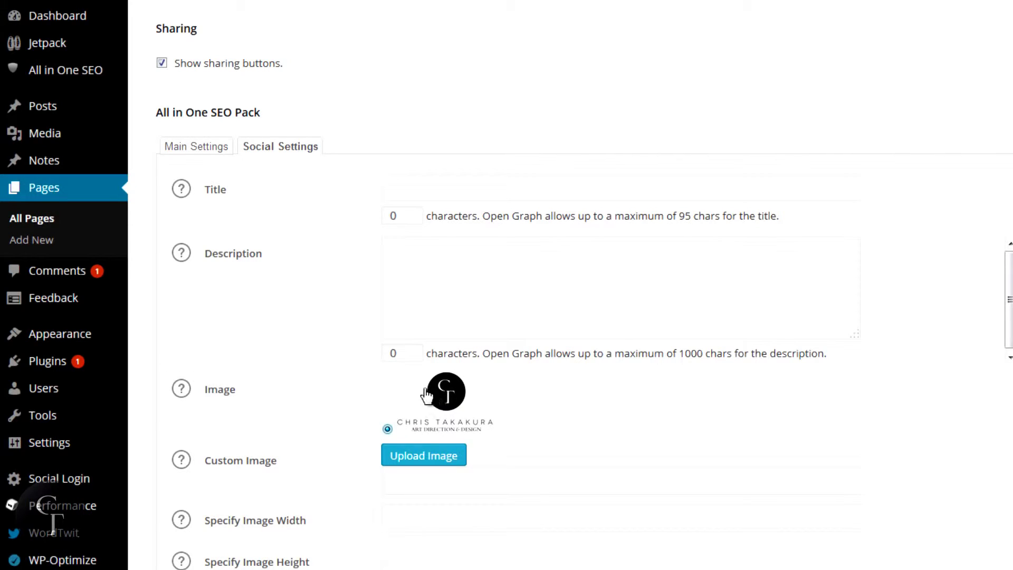
pyautogui.click(448, 484)
pyautogui.scroll(-1, 569, 317)
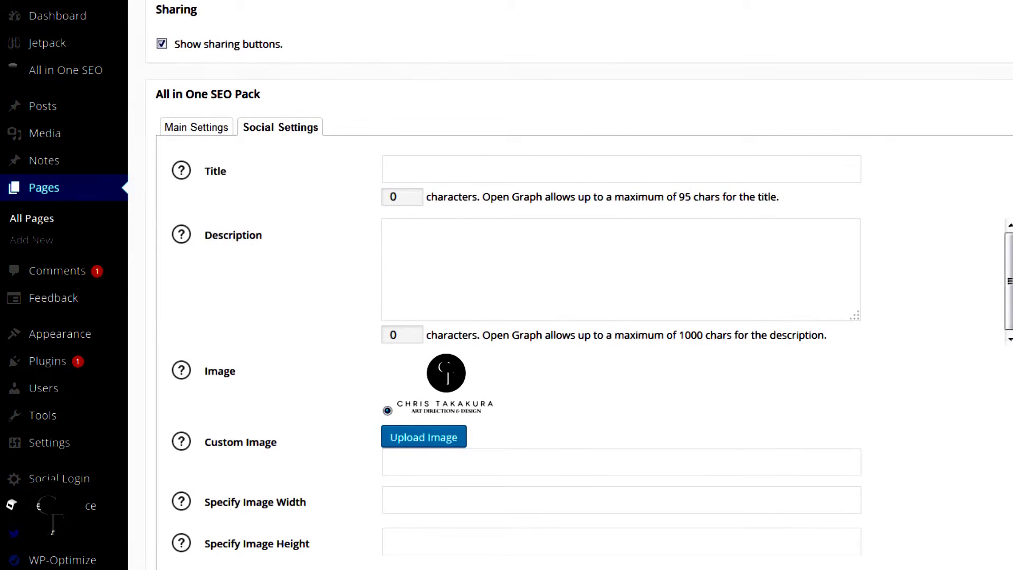
# Try "Gallery" as the Dinner page's social title and clear the field again
pyautogui.scroll(7, 570, 317)
pyautogui.scroll(-2, 570, 316)
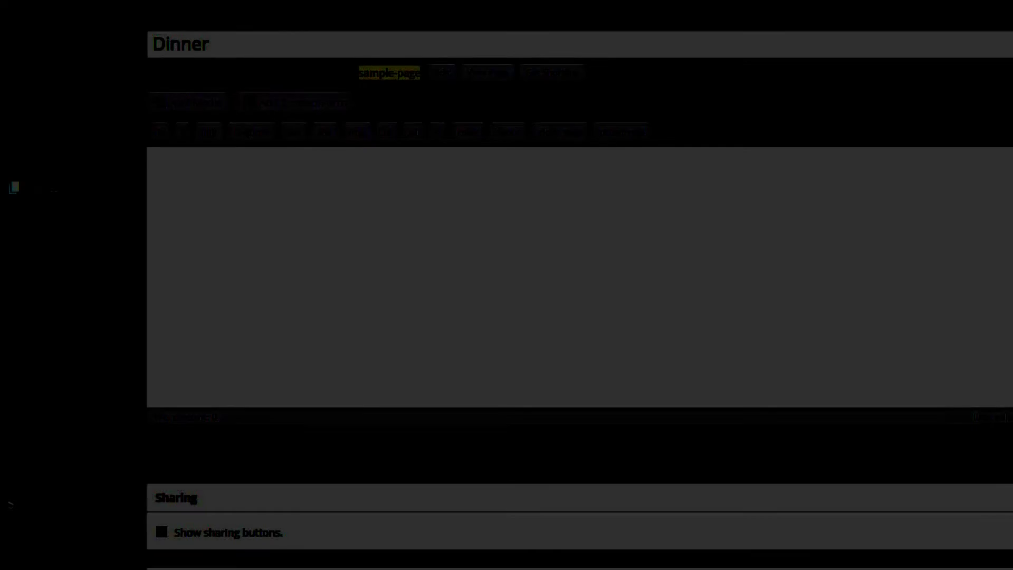
pyautogui.scroll(-4, 579, 317)
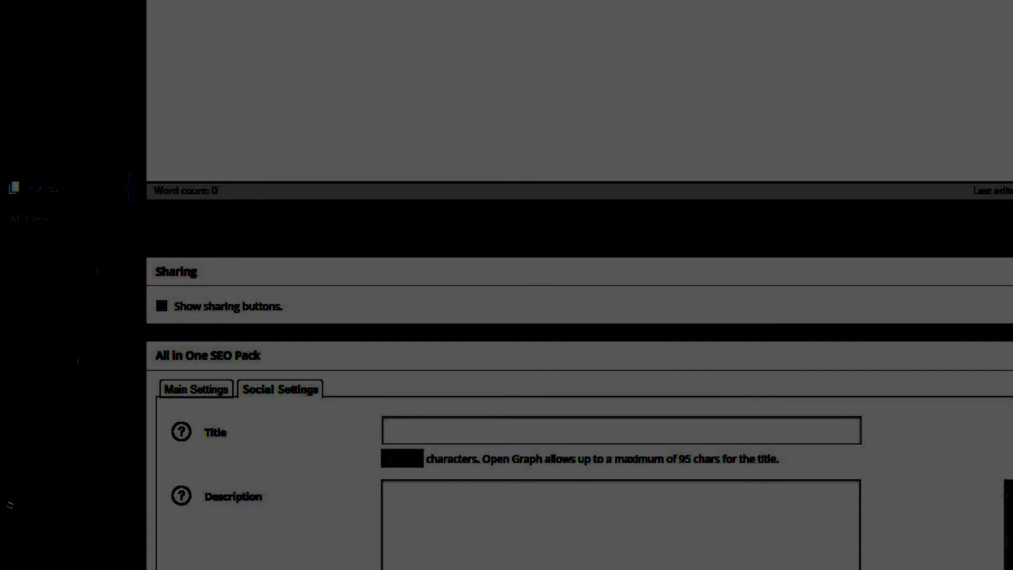
pyautogui.click(496, 428)
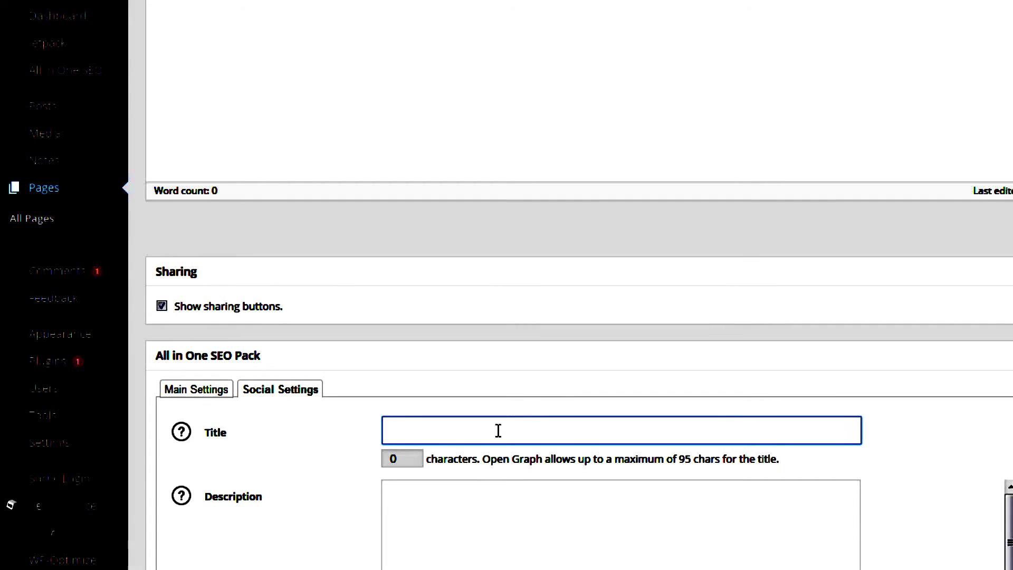
pyautogui.write('Gallery')
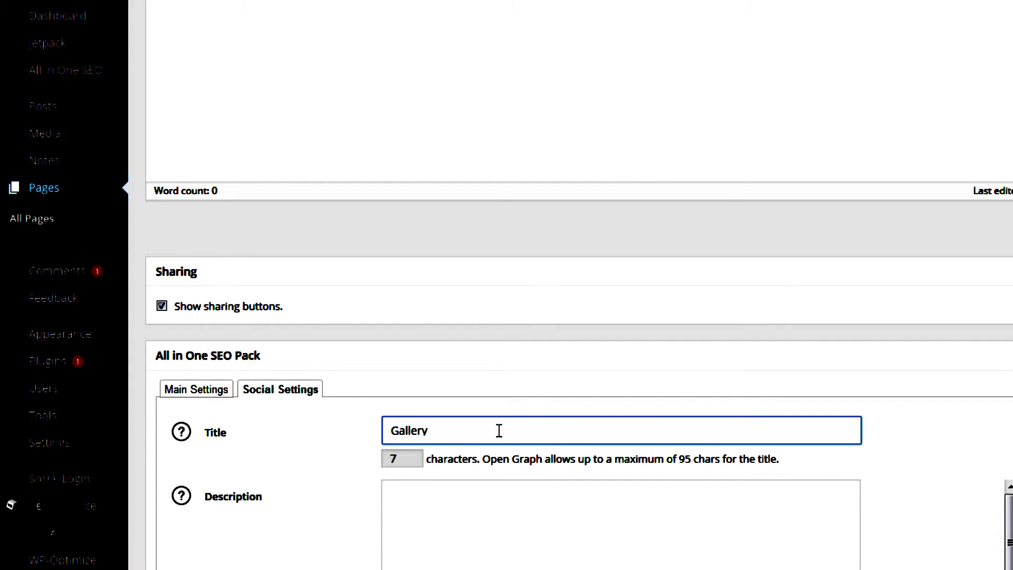
pyautogui.hotkey('ctrl', 'a')
pyautogui.press('BackSpace')
pyautogui.write('Gallery')
pyautogui.hotkey('ctrl', 'a')
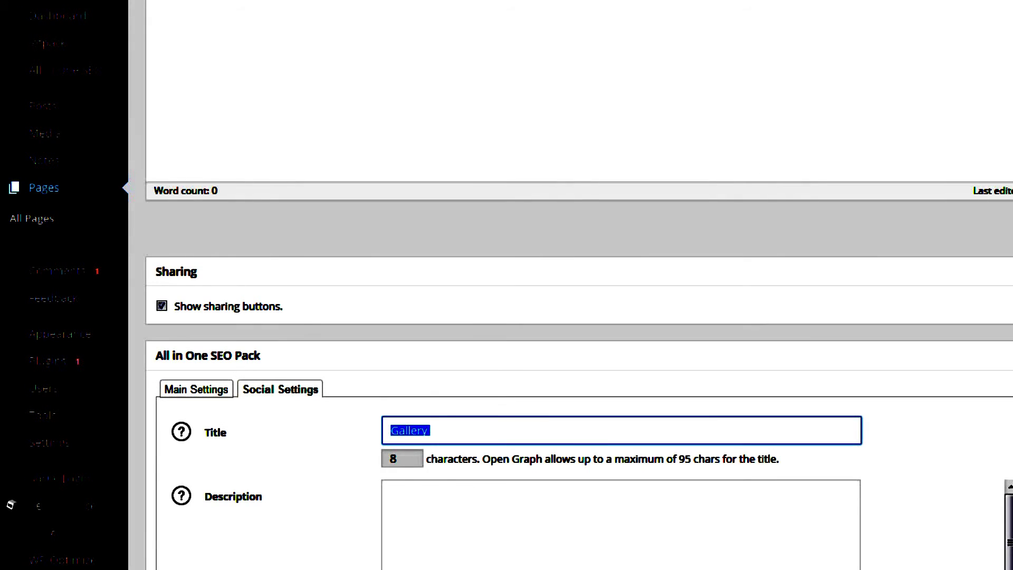
pyautogui.press('BackSpace')
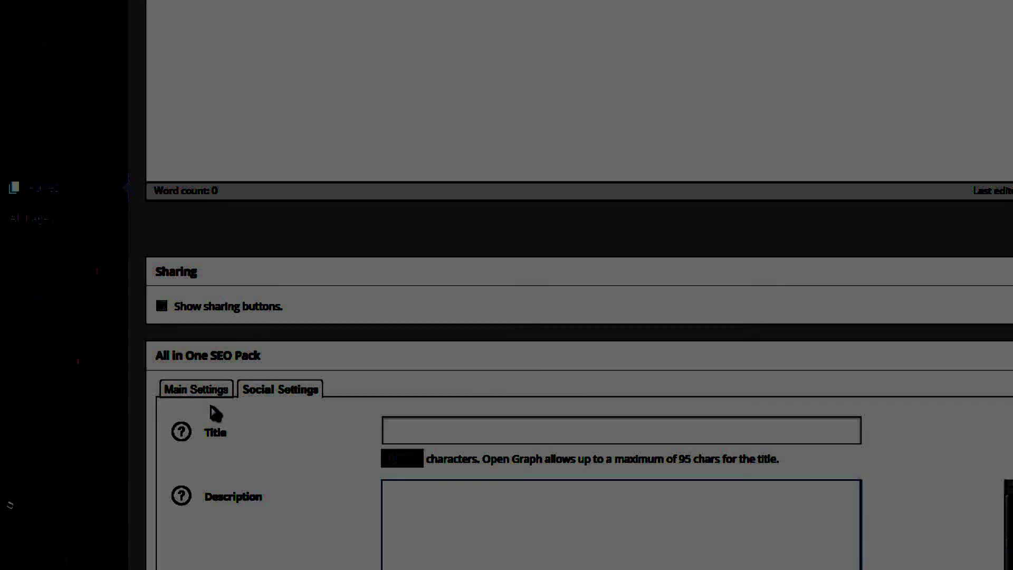
# Return to the Dinner page's main SEO settings and review the preview snippet and title field
pyautogui.click(196, 389)
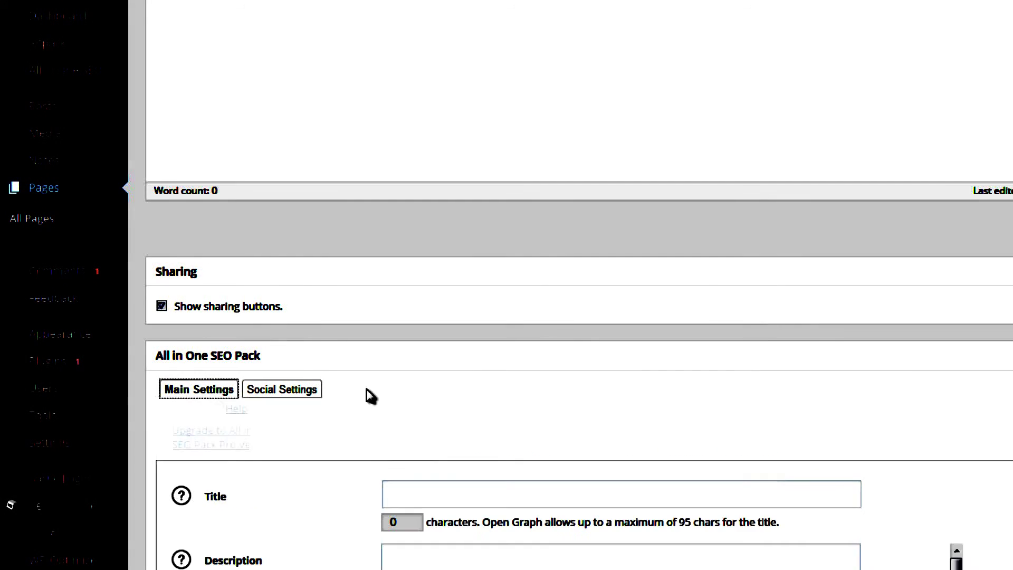
pyautogui.scroll(-2, 559, 414)
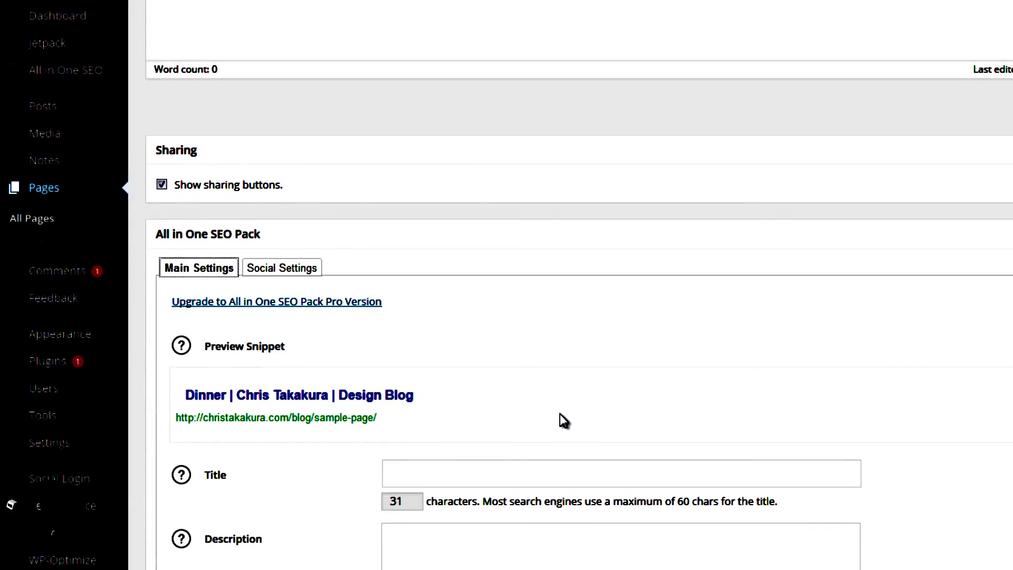
pyautogui.scroll(5, 561, 413)
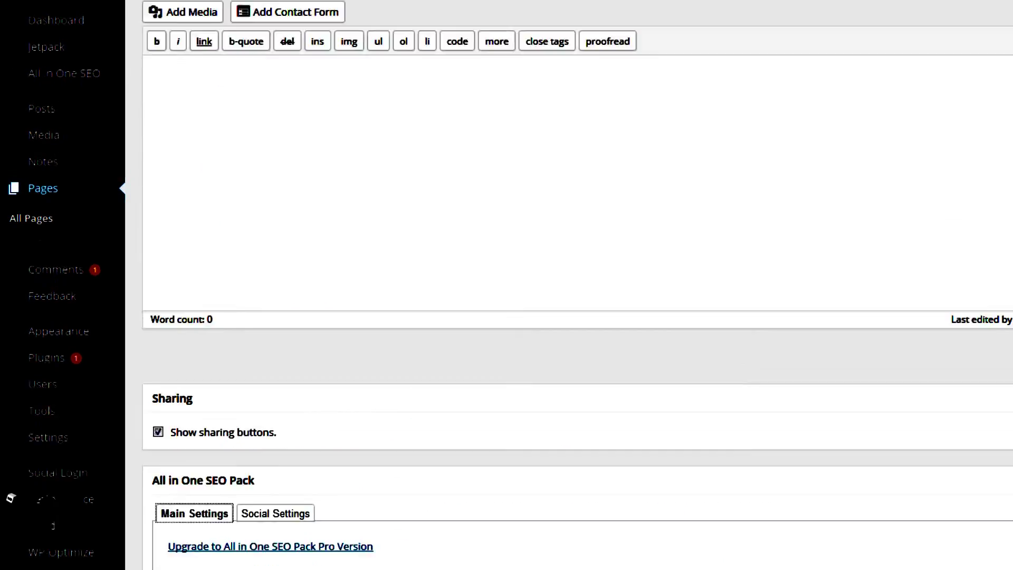